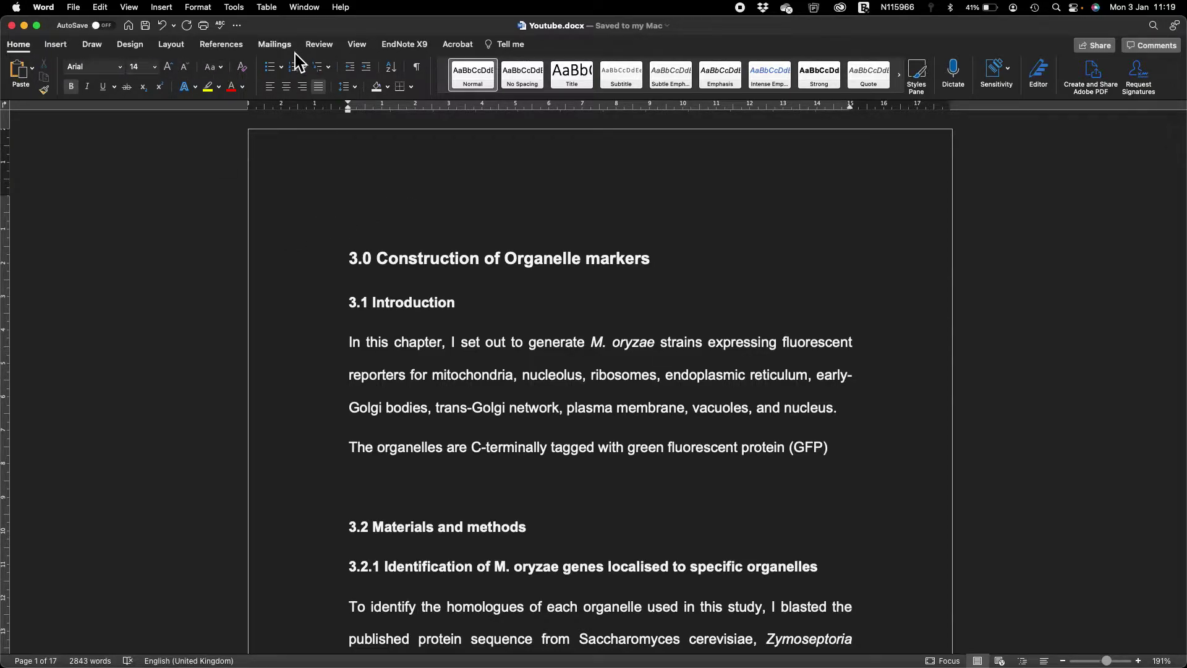
# Insert the Formal automatic table of contents from the References tab
pyautogui.click(221, 44)
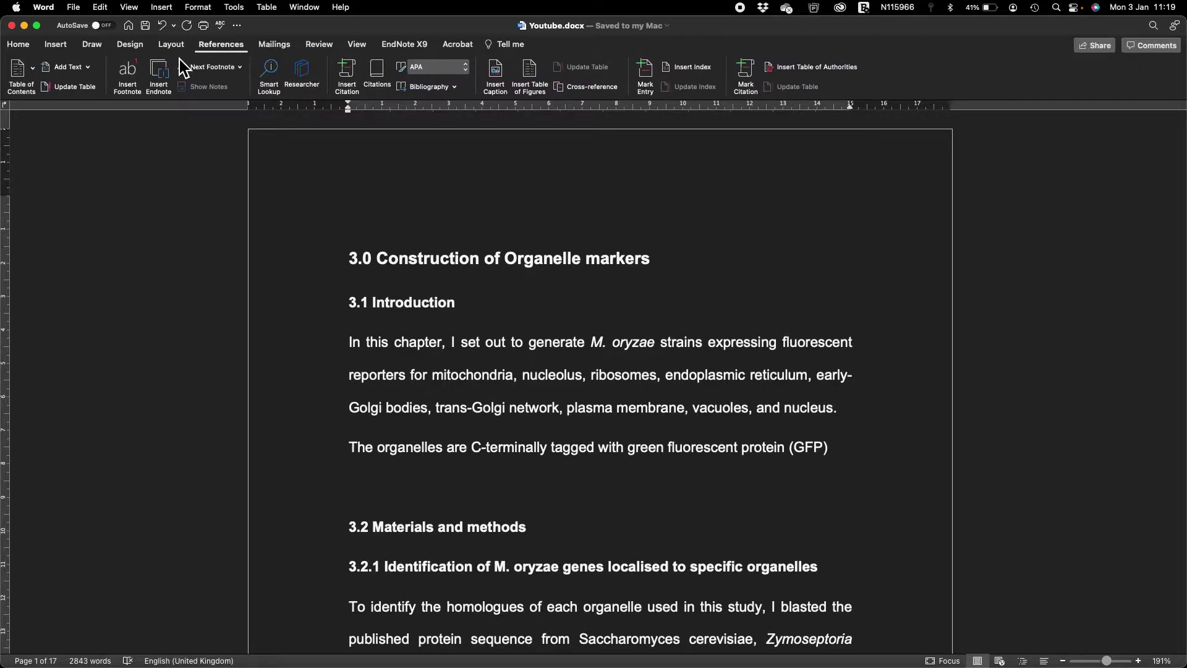
pyautogui.click(24, 75)
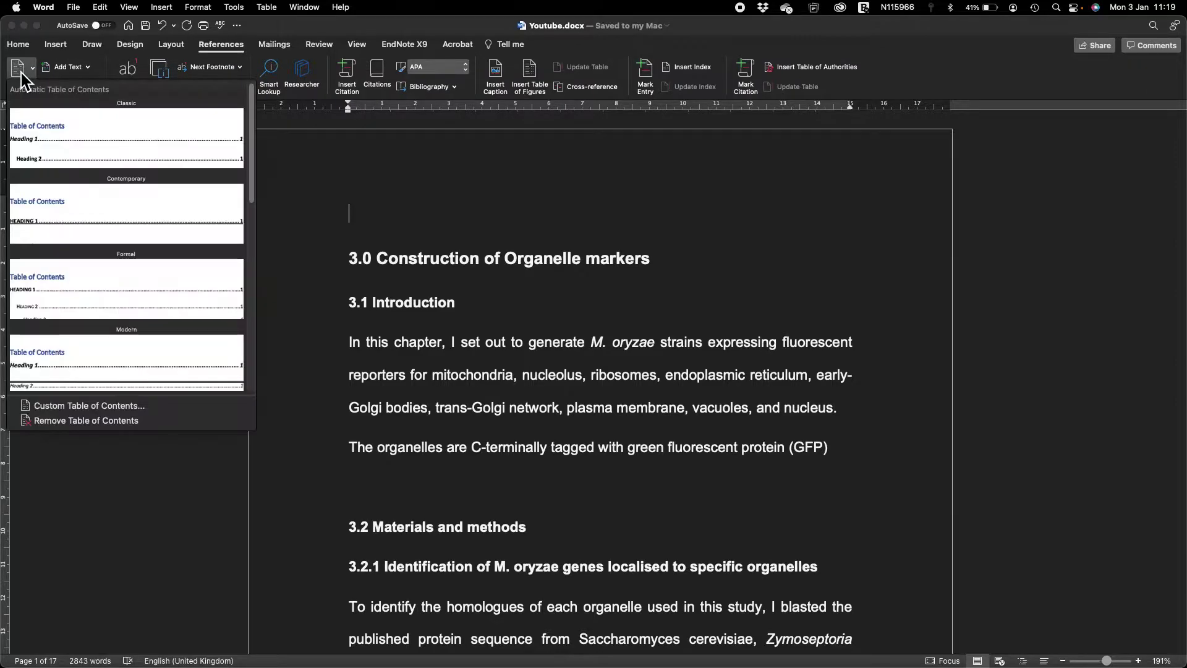
pyautogui.click(96, 303)
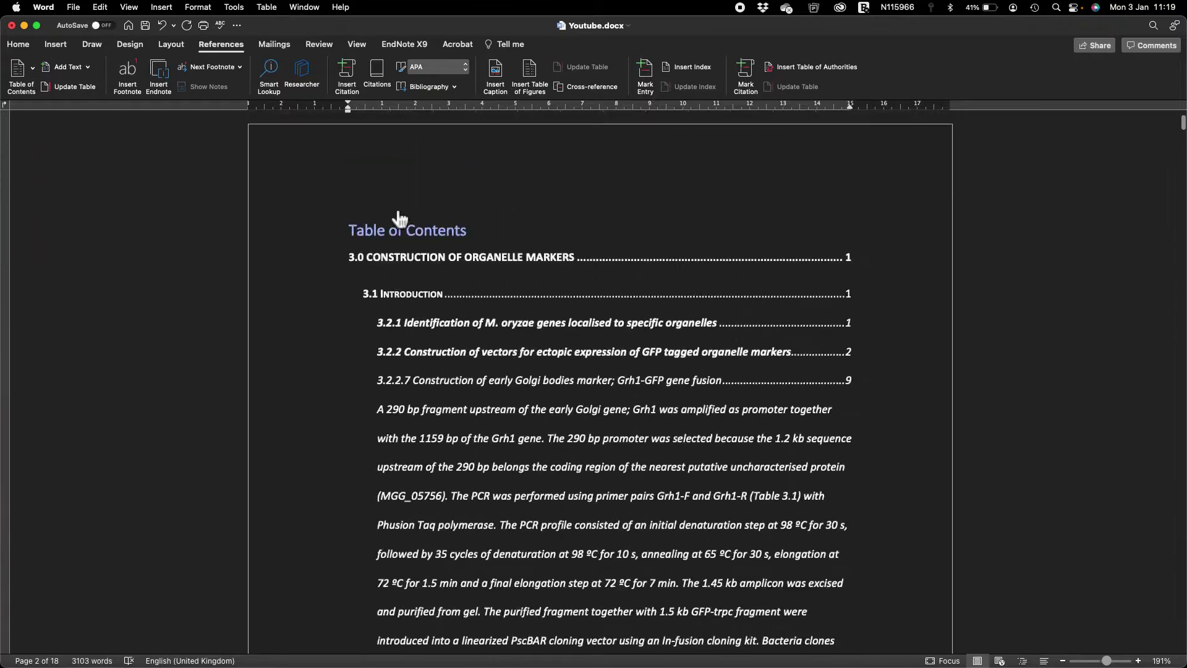
# Scroll through the generated contents listing sections 3.0–3.3 with page numbers
pyautogui.scroll(-3, 396, 433)
pyautogui.scroll(3, 389, 494)
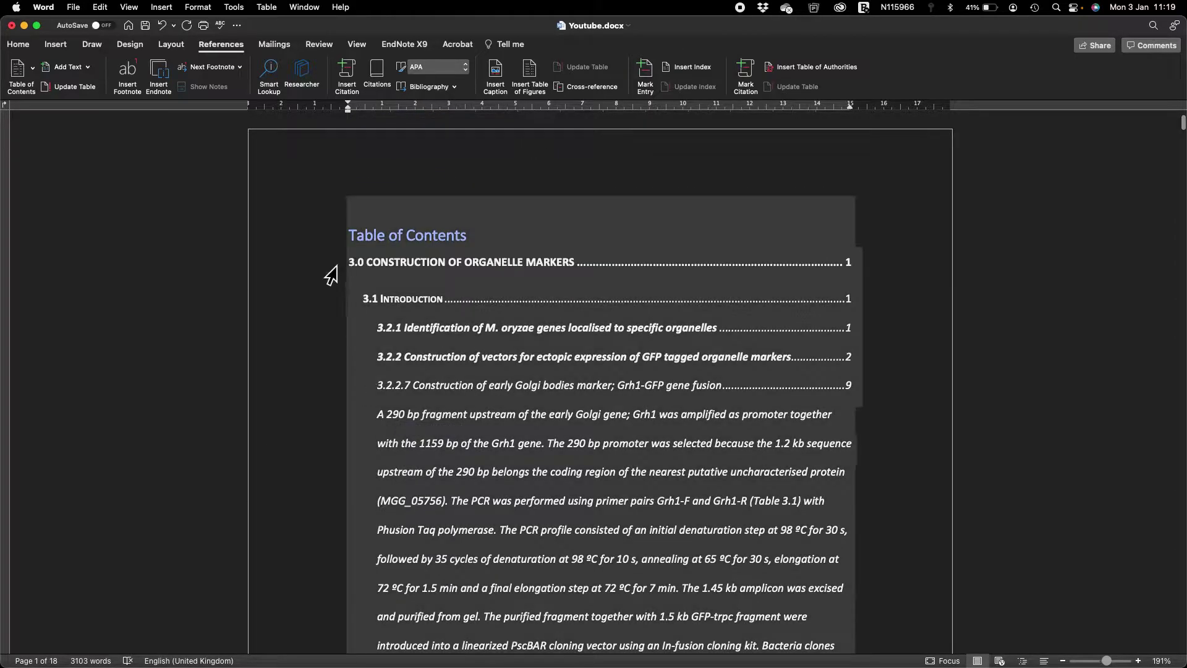
pyautogui.scroll(-3, 402, 384)
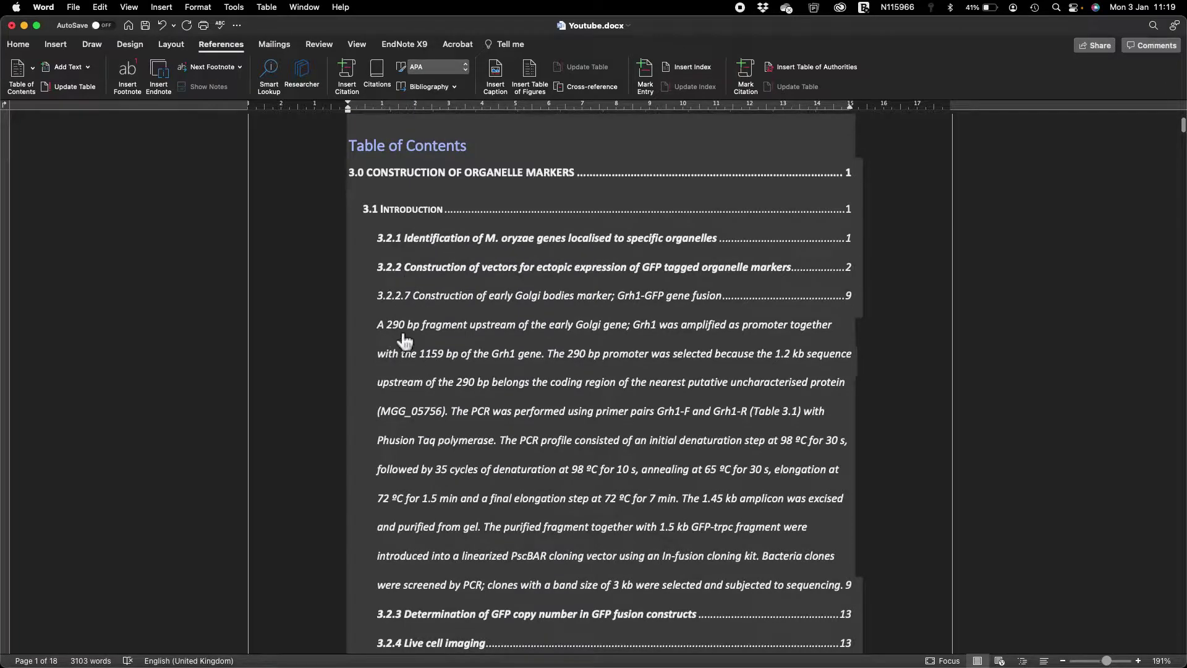
pyautogui.scroll(-1, 447, 337)
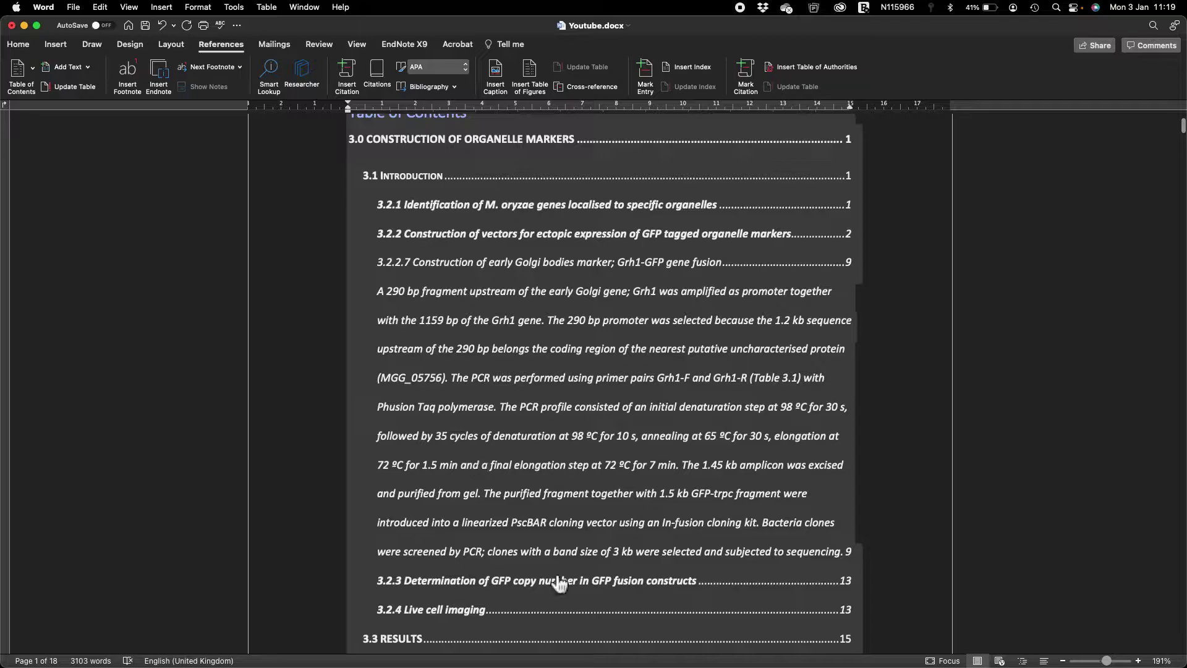
pyautogui.scroll(-5, 731, 283)
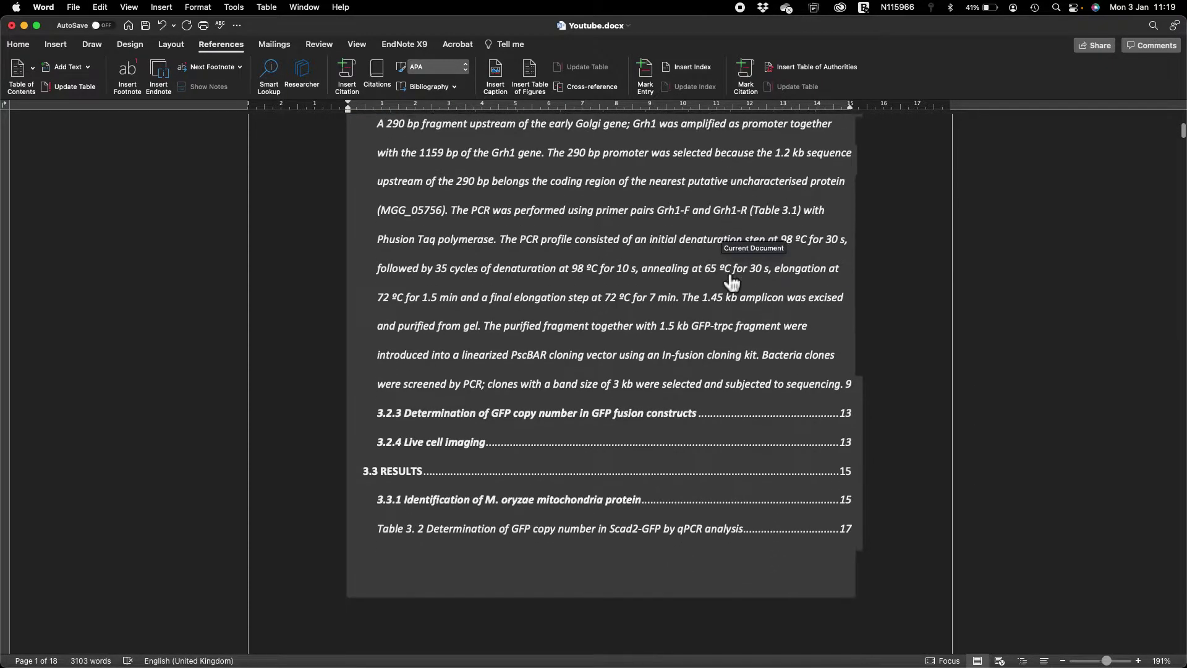
pyautogui.scroll(-1, 732, 283)
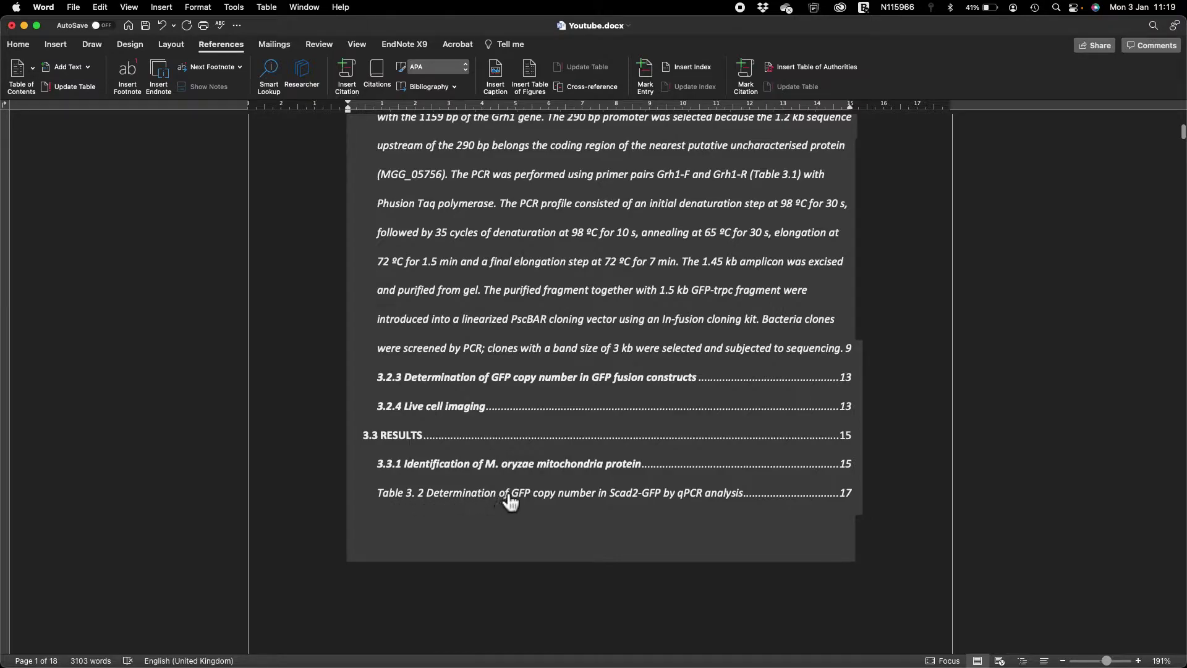
pyautogui.scroll(9, 533, 384)
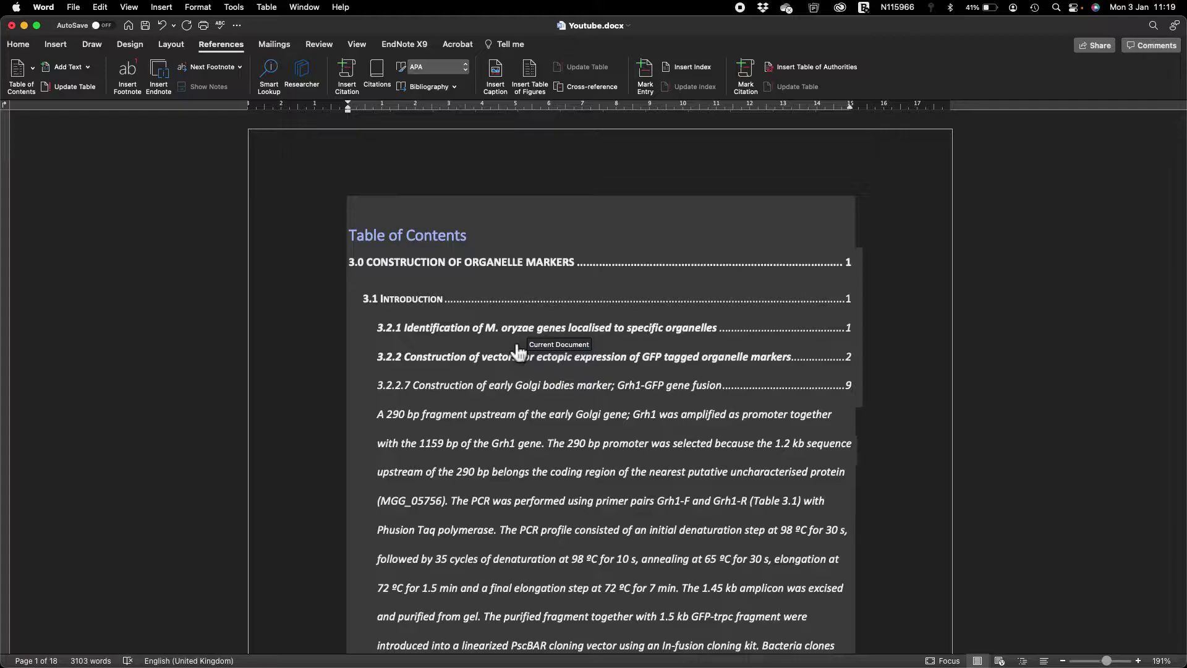
pyautogui.scroll(-7, 518, 351)
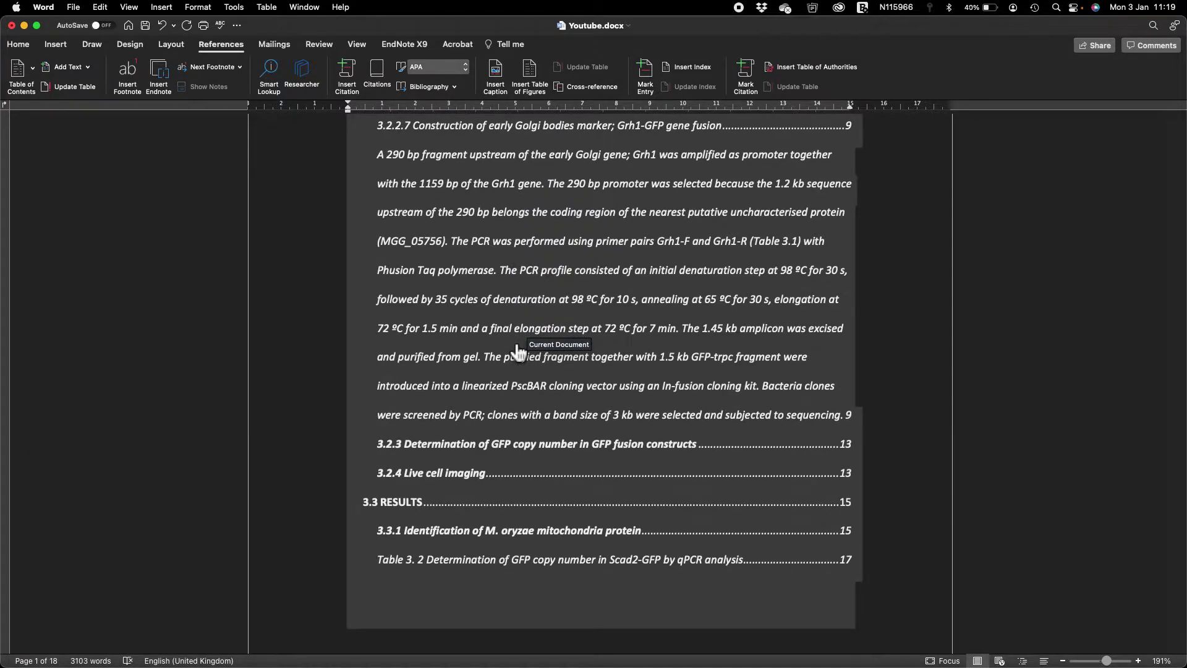
pyautogui.scroll(4, 575, 445)
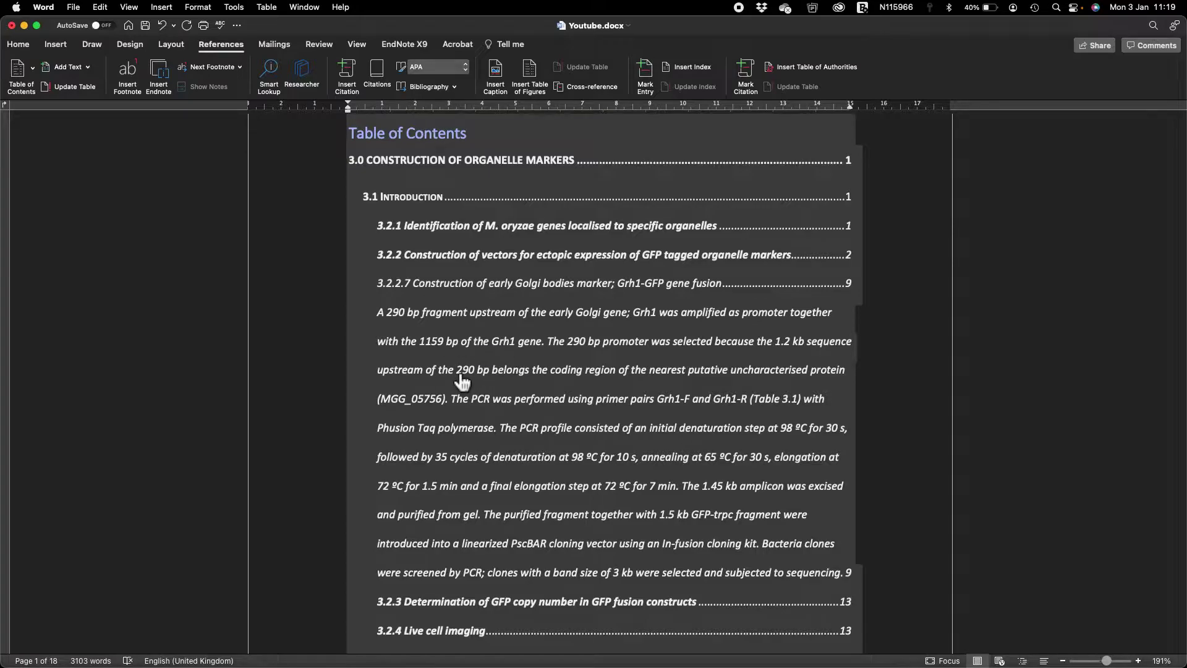
# Jump to section 3.2.2.7 from its contents entry and show the Styles pane from Home
pyautogui.click(462, 381)
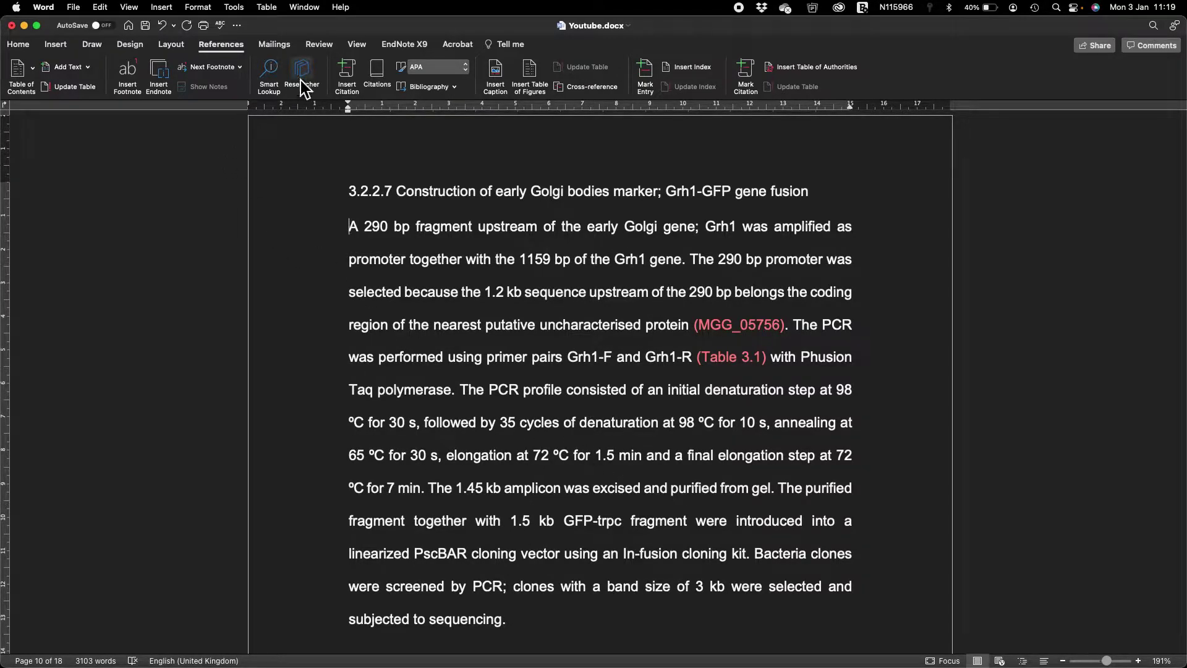
pyautogui.click(26, 45)
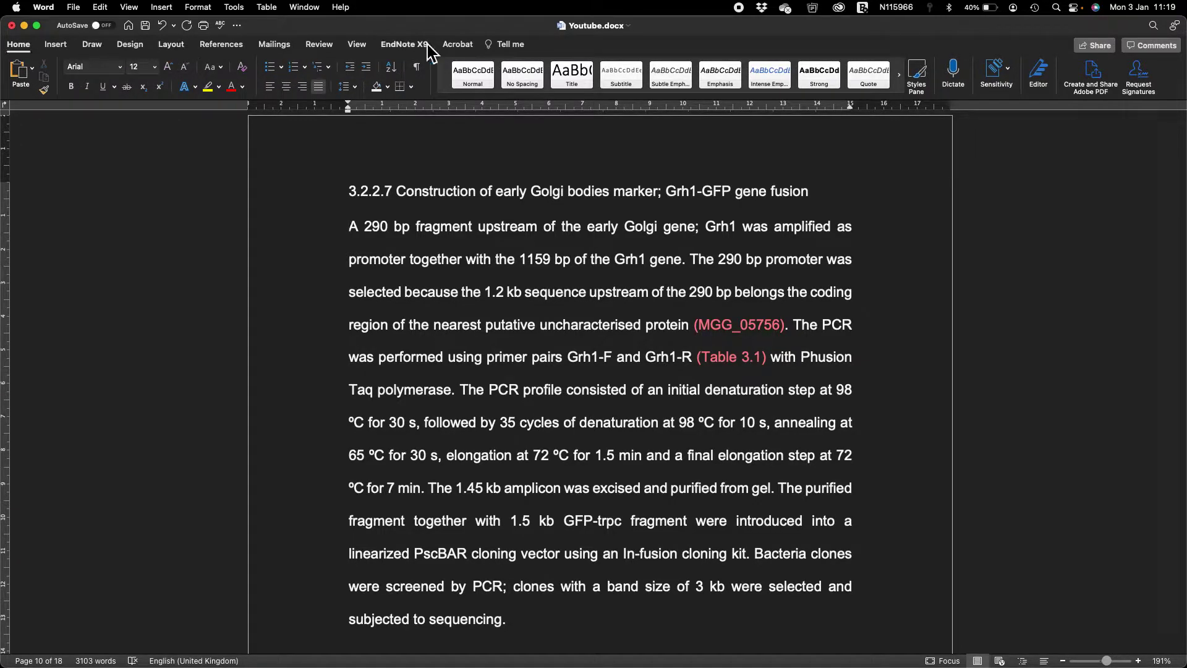
pyautogui.click(919, 74)
pyautogui.scroll(5, 663, 250)
pyautogui.scroll(10, 663, 250)
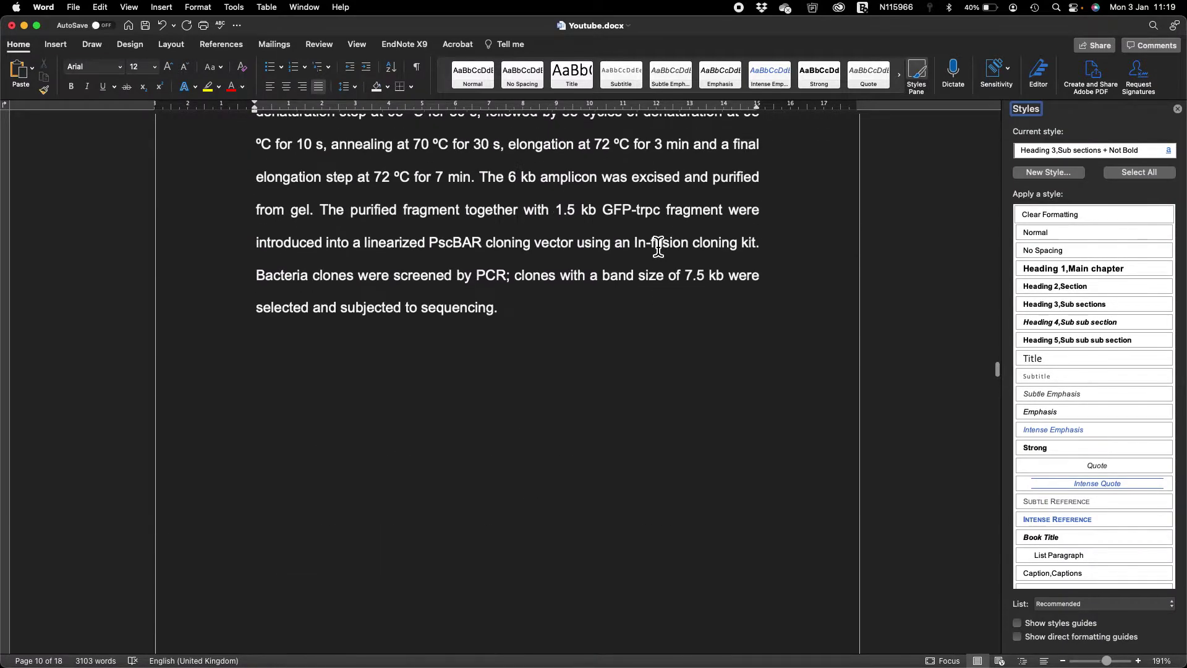
# Apply the Heading 4 sub sub section style to the 3.2.2.6 and 3.2.2.7 headings
pyautogui.click(532, 182)
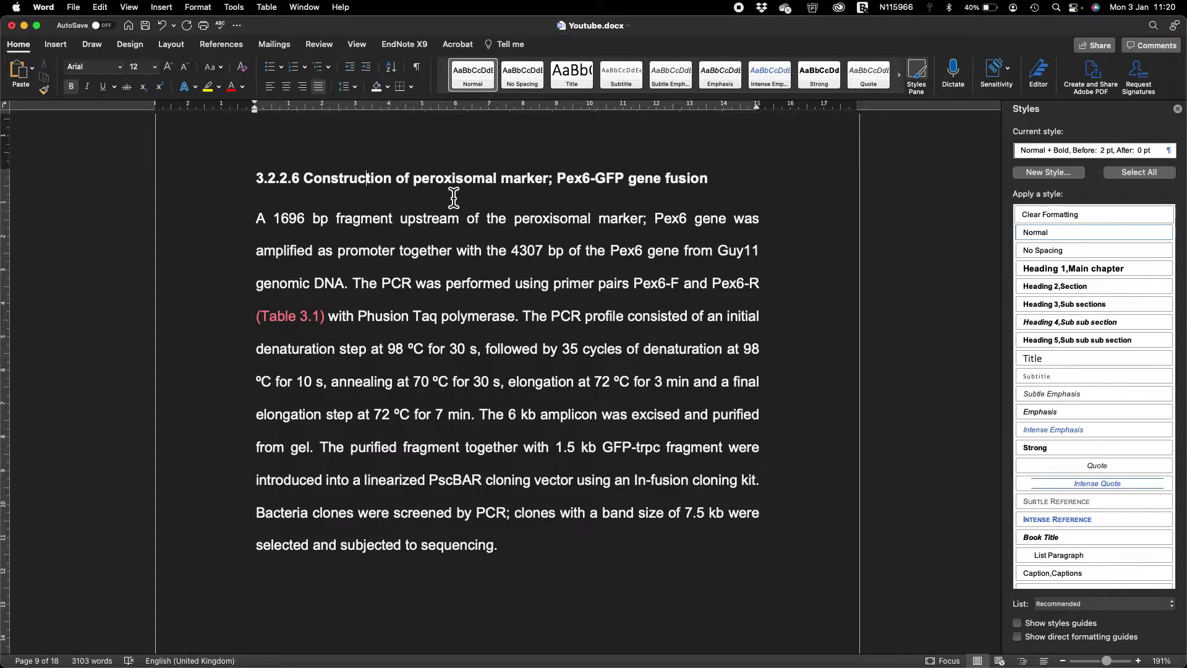
pyautogui.click(1104, 326)
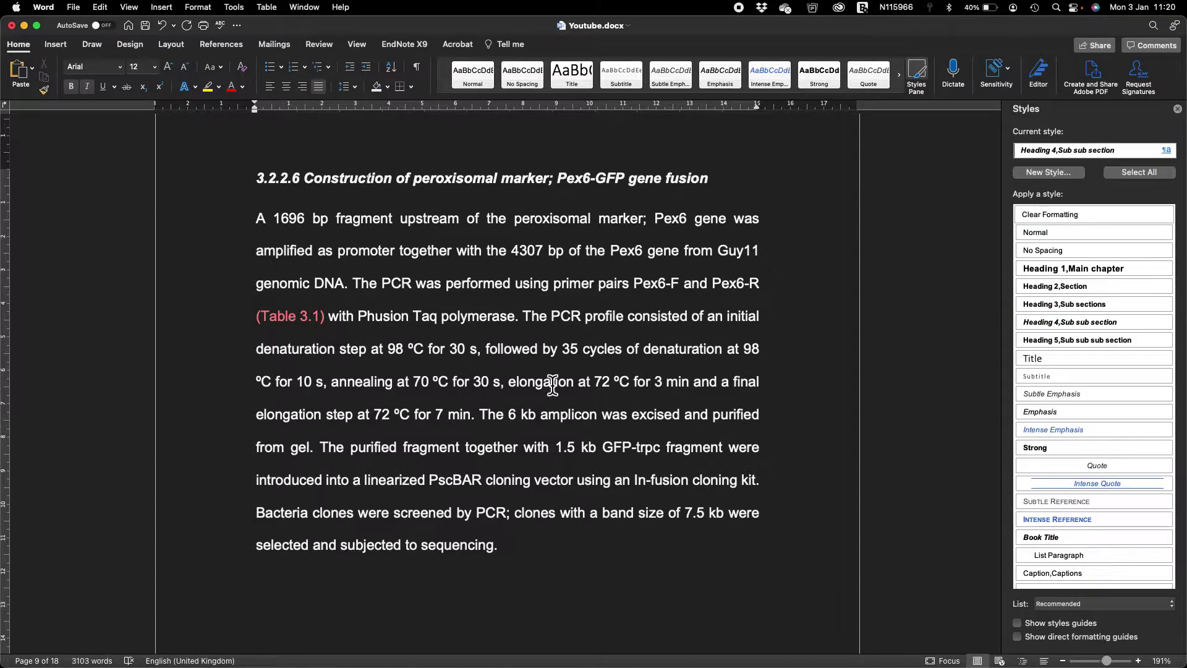
pyautogui.scroll(-10, 551, 384)
pyautogui.scroll(-1, 552, 384)
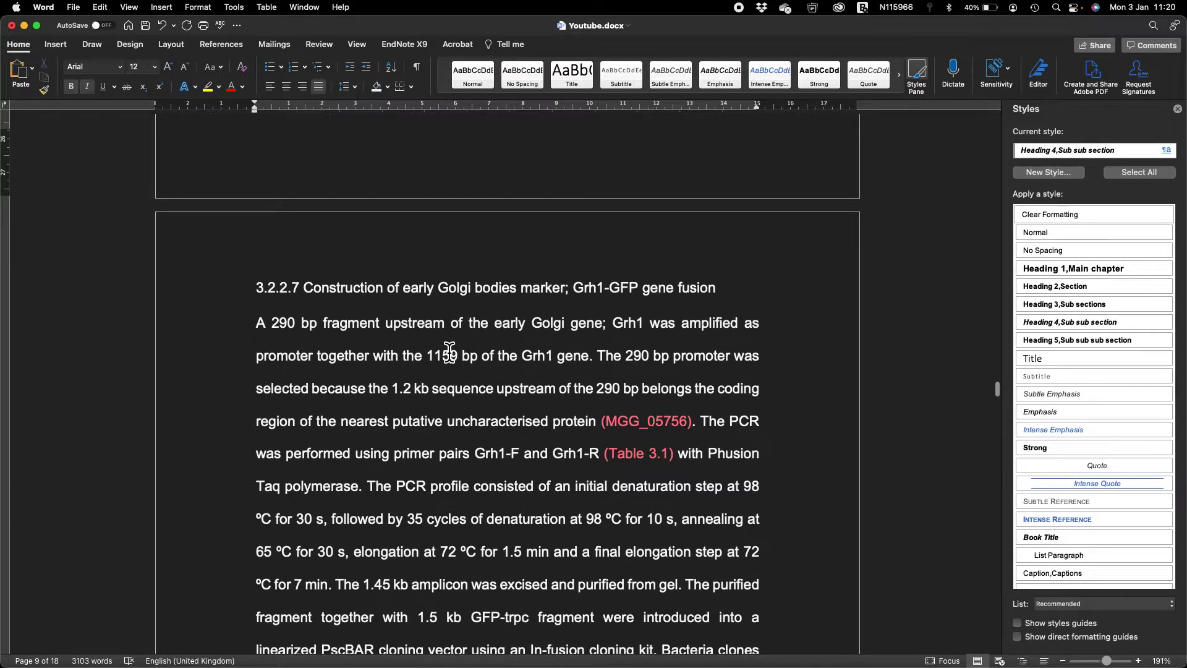
pyautogui.click(377, 289)
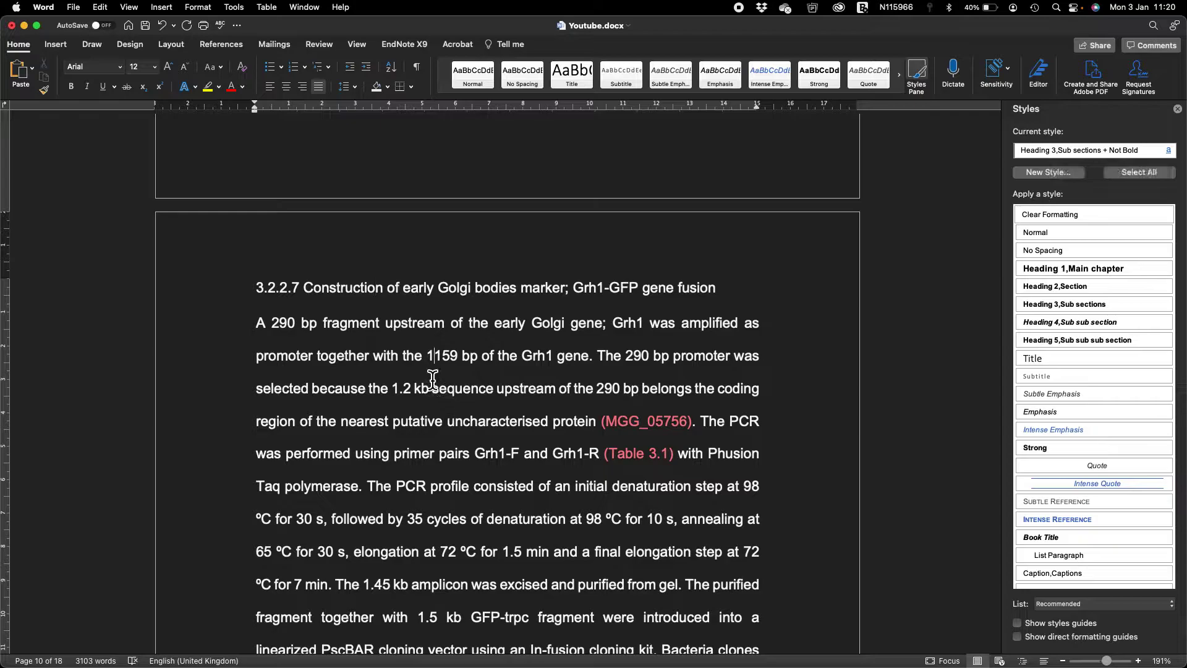
pyautogui.moveTo(258, 323); pyautogui.dragTo(707, 470)
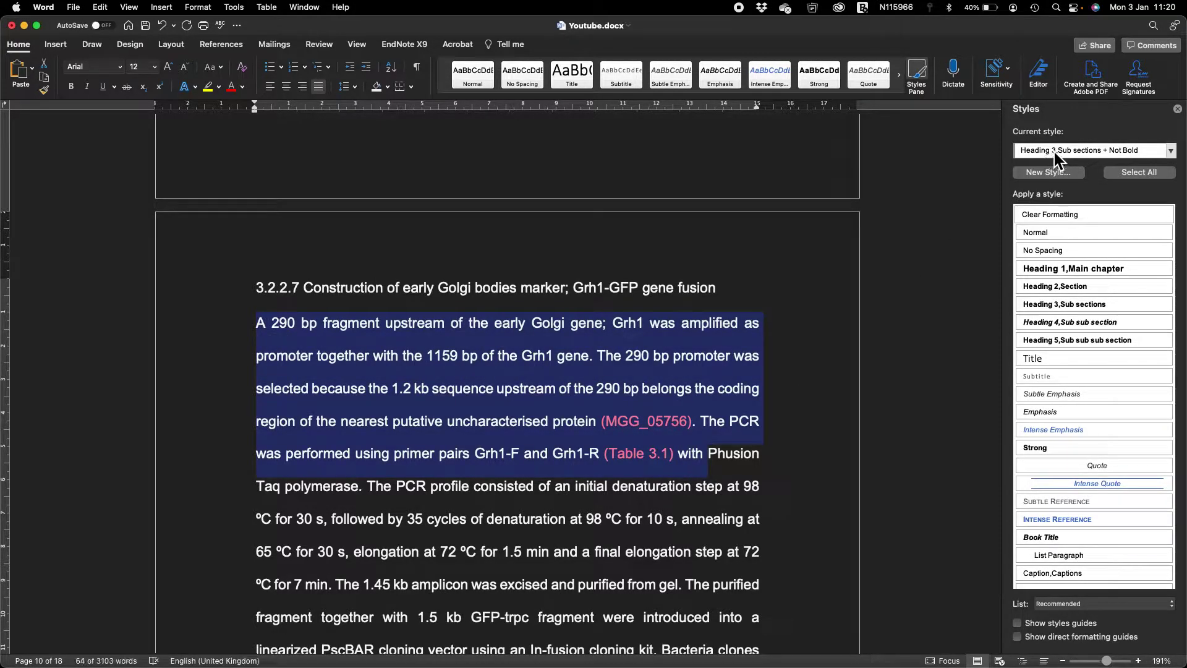
pyautogui.click(715, 436)
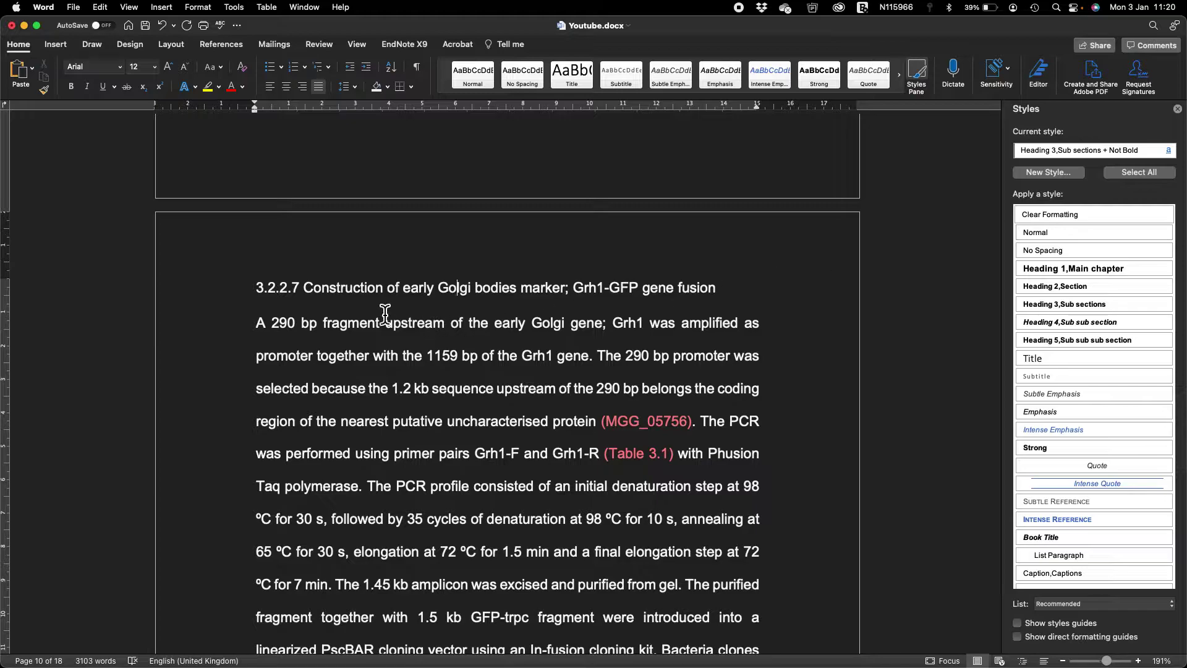
pyautogui.click(1070, 324)
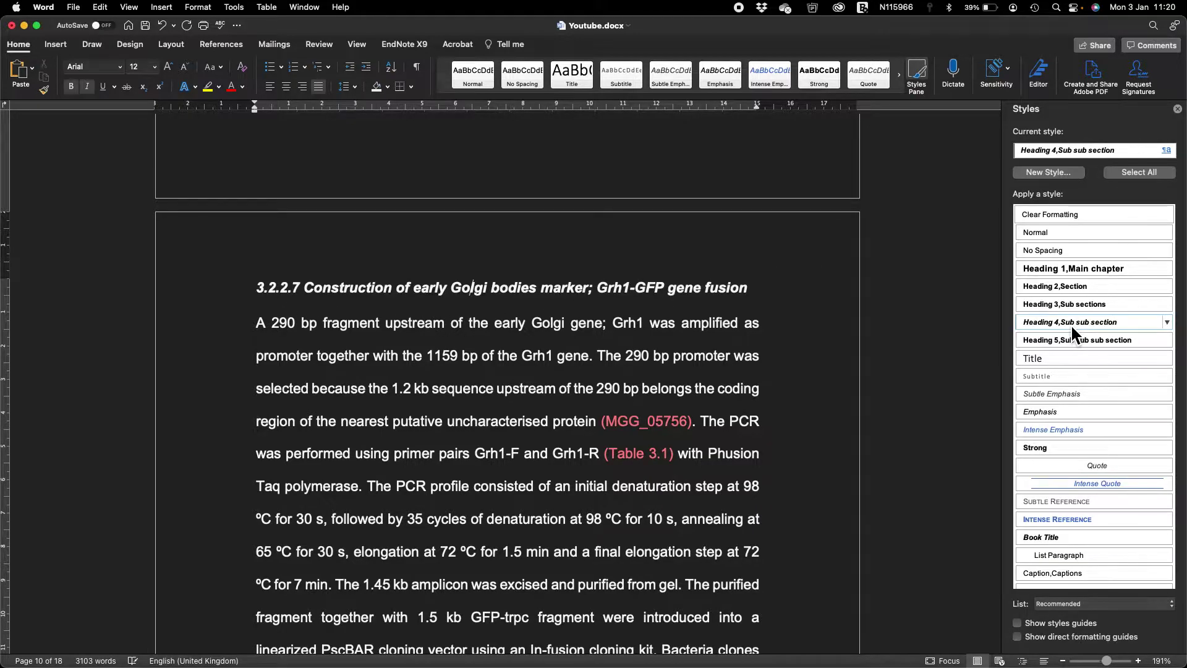
# Select the whole Grh1 paragraph under 3.2.2.7 and restyle it as Normal
pyautogui.click(502, 328)
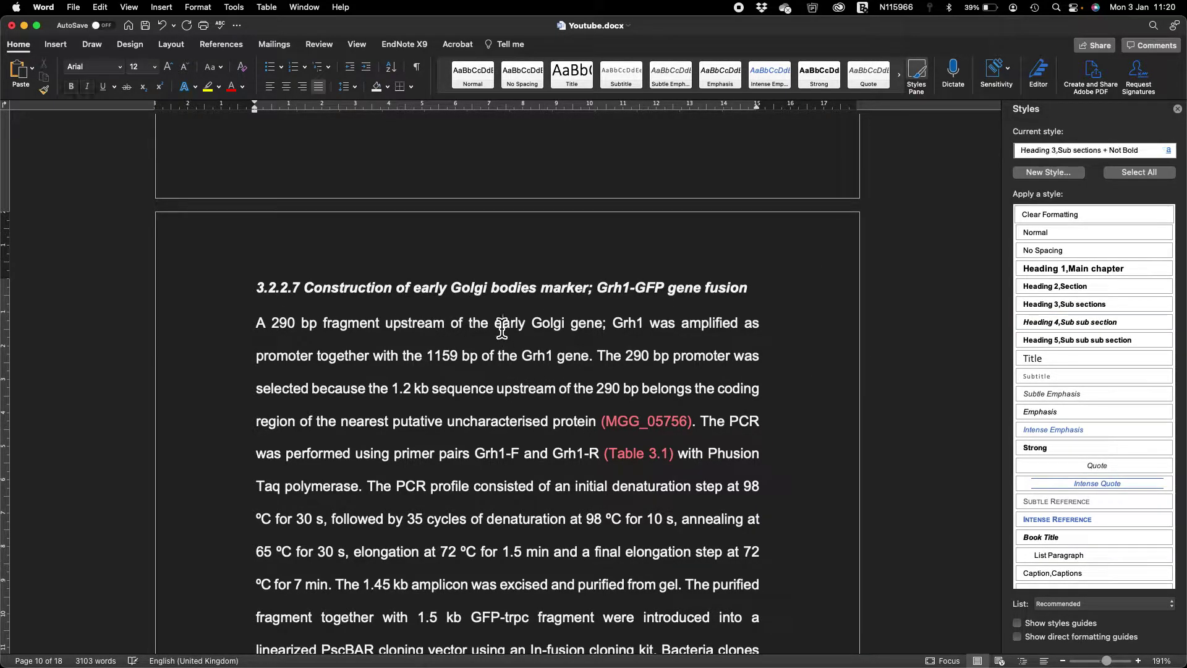
pyautogui.scroll(-3, 502, 328)
pyautogui.doubleClick(260, 232)
pyautogui.moveTo(298, 272); pyautogui.dragTo(453, 630)
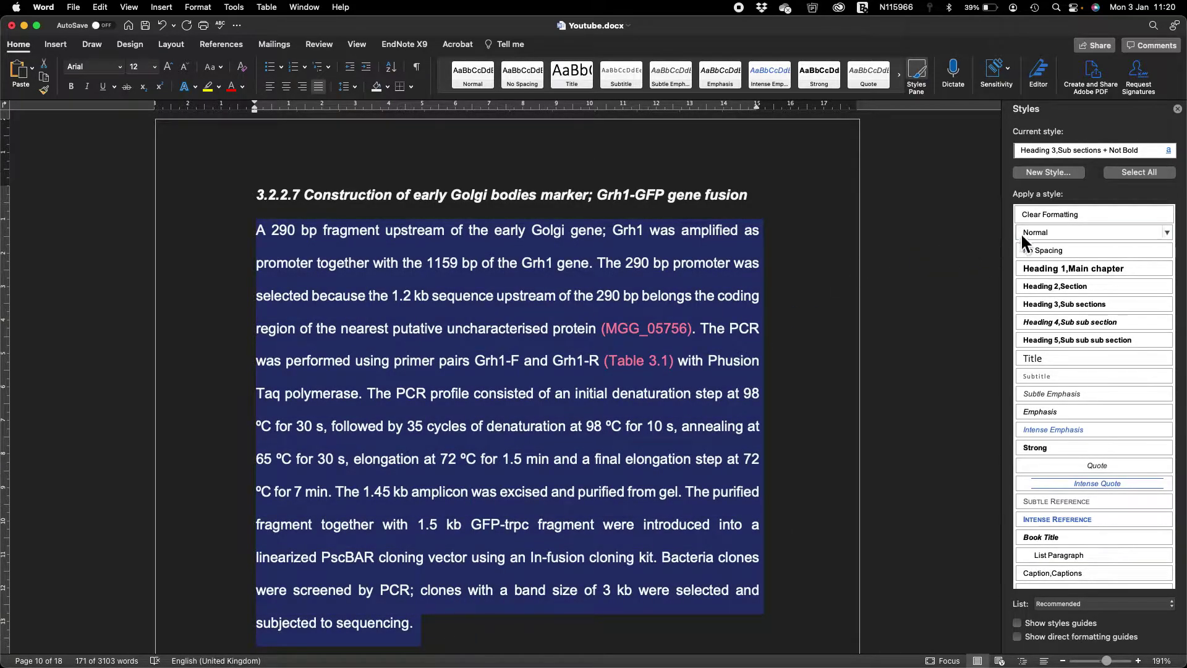
pyautogui.click(1046, 232)
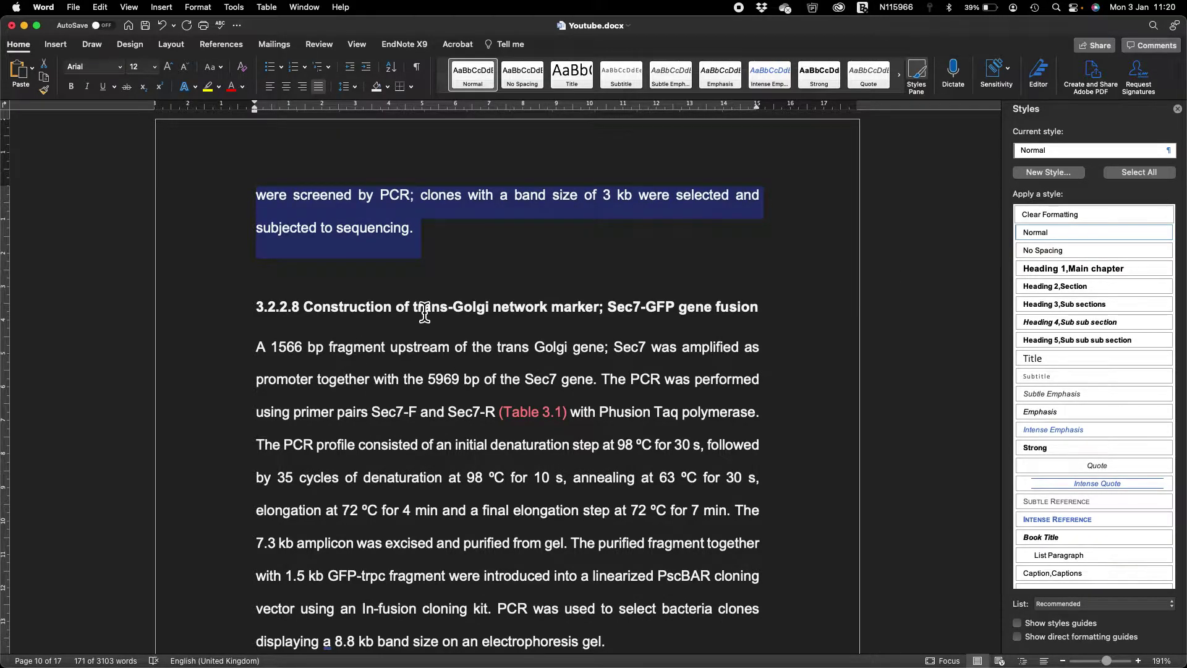
# Update the entire table of contents through Update Field
pyautogui.scroll(20, 425, 313)
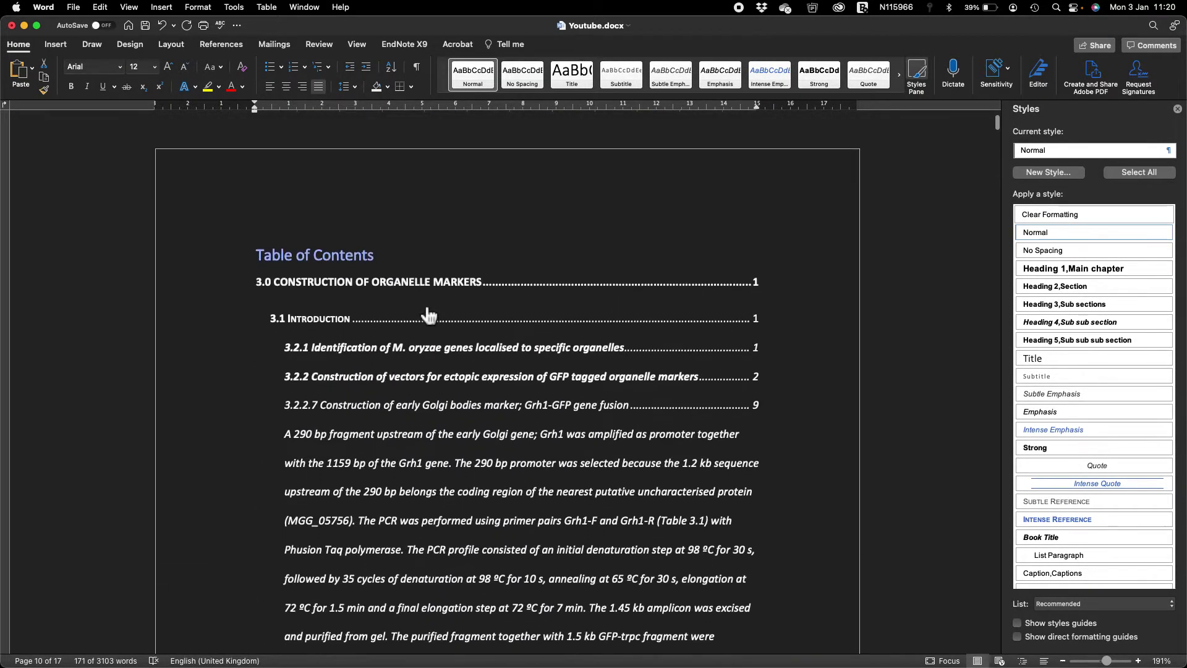
pyautogui.scroll(-1, 371, 260)
pyautogui.click(466, 244)
pyautogui.scroll(-3, 466, 246)
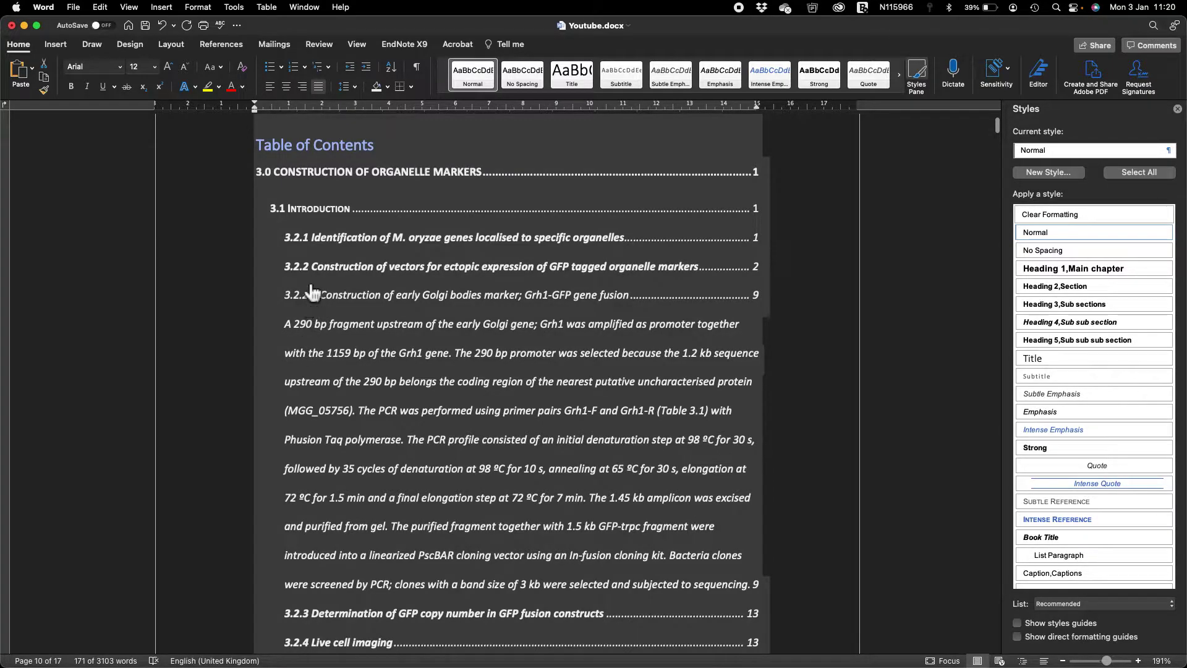
pyautogui.scroll(1, 349, 226)
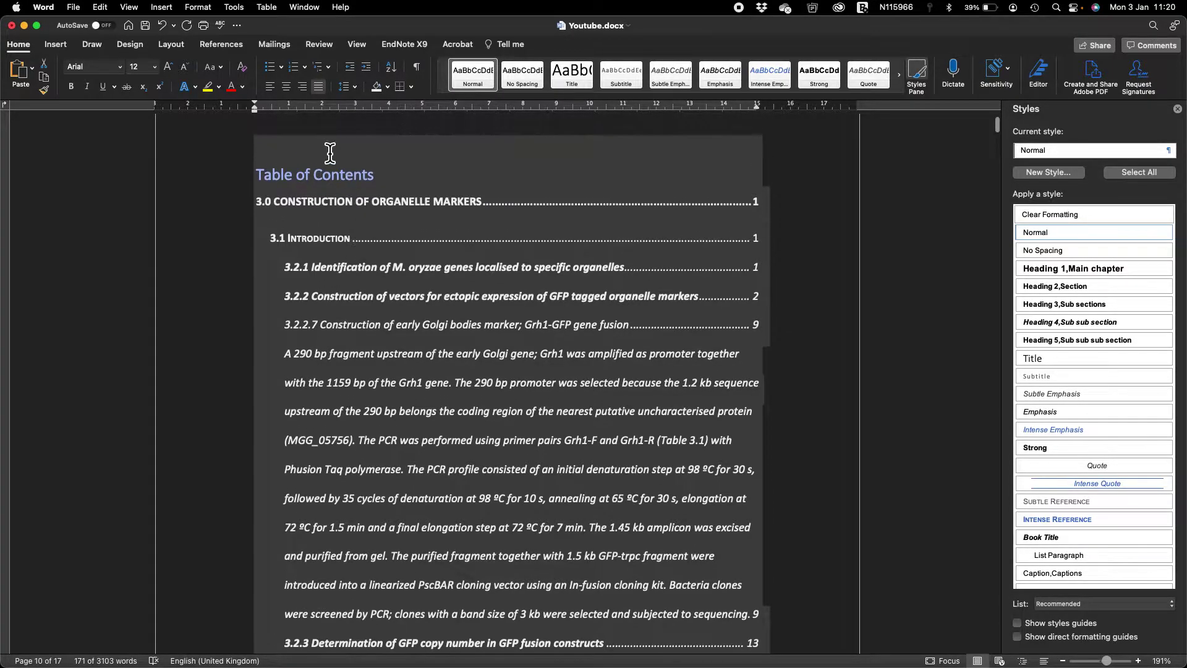
pyautogui.click(321, 163)
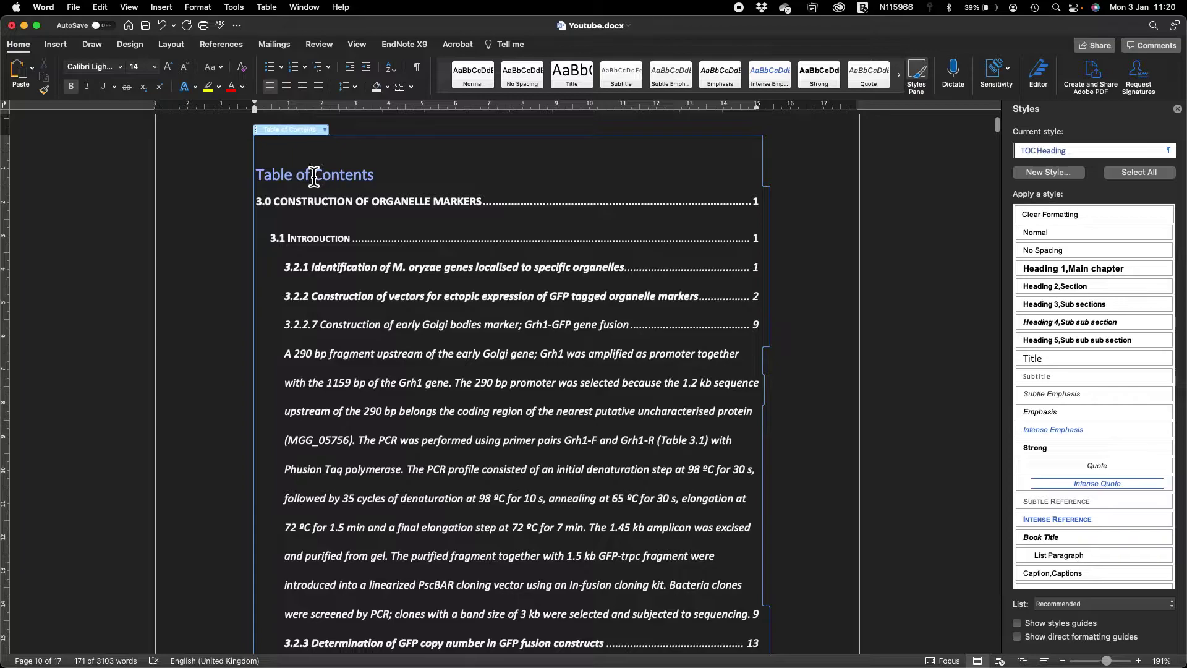
pyautogui.click(325, 130)
pyautogui.click(356, 146)
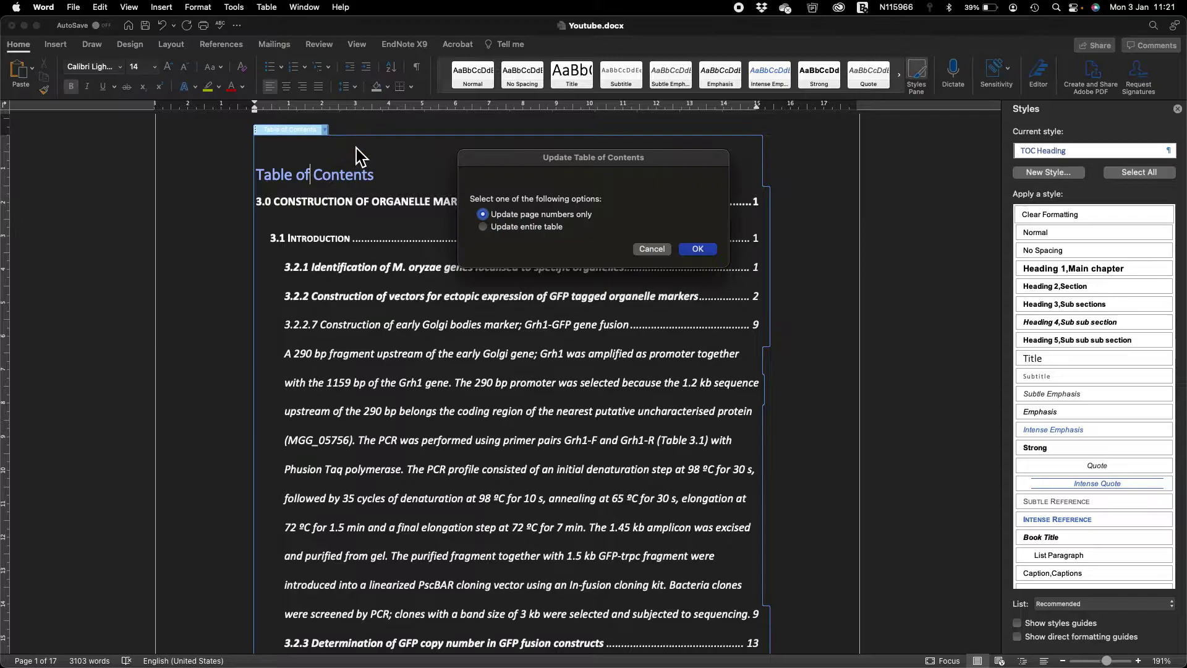
pyautogui.click(698, 254)
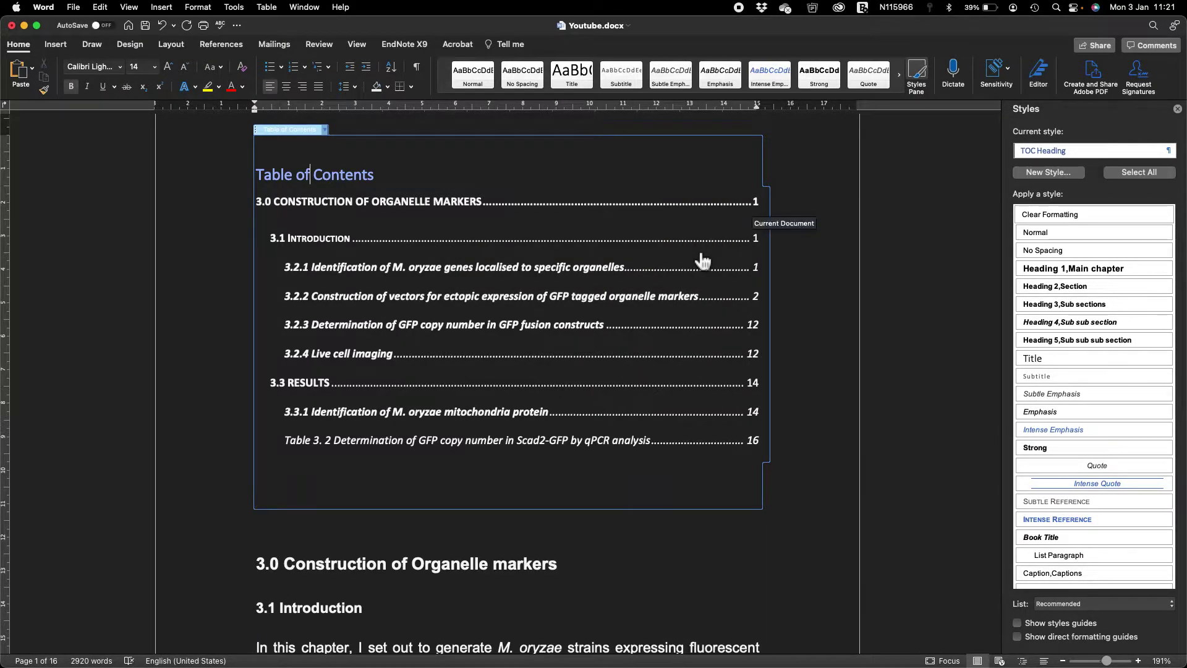
# Scroll down to section 3.2.1 under 3.2 Materials and methods
pyautogui.scroll(-2, 396, 434)
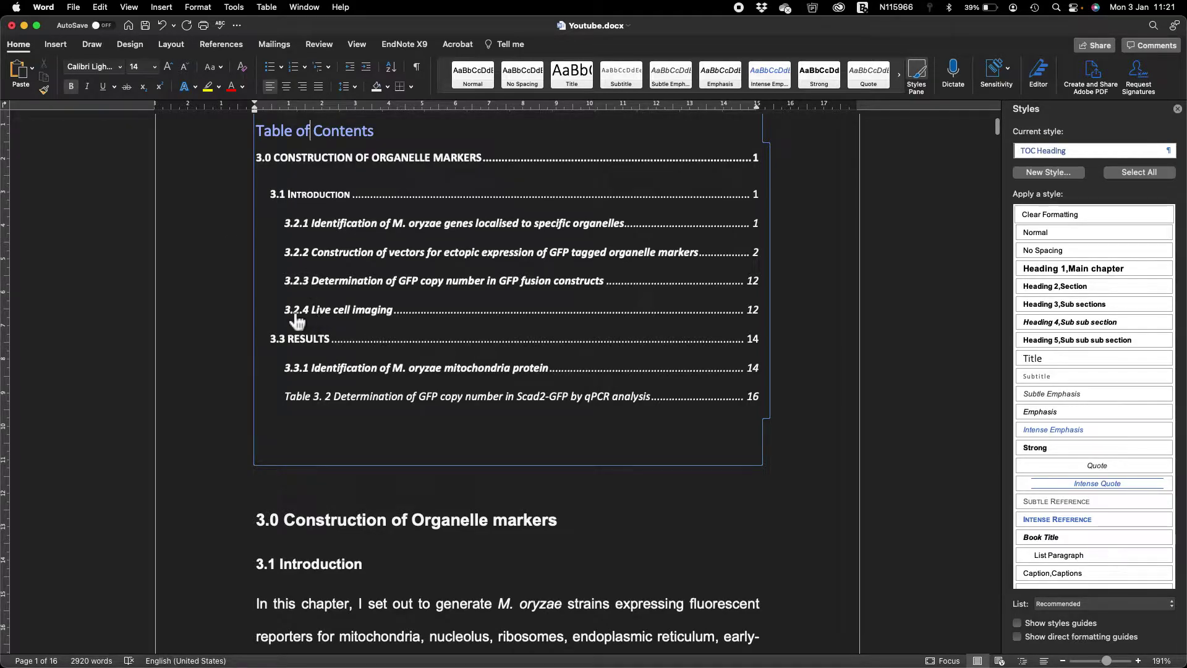
pyautogui.scroll(-1, 315, 318)
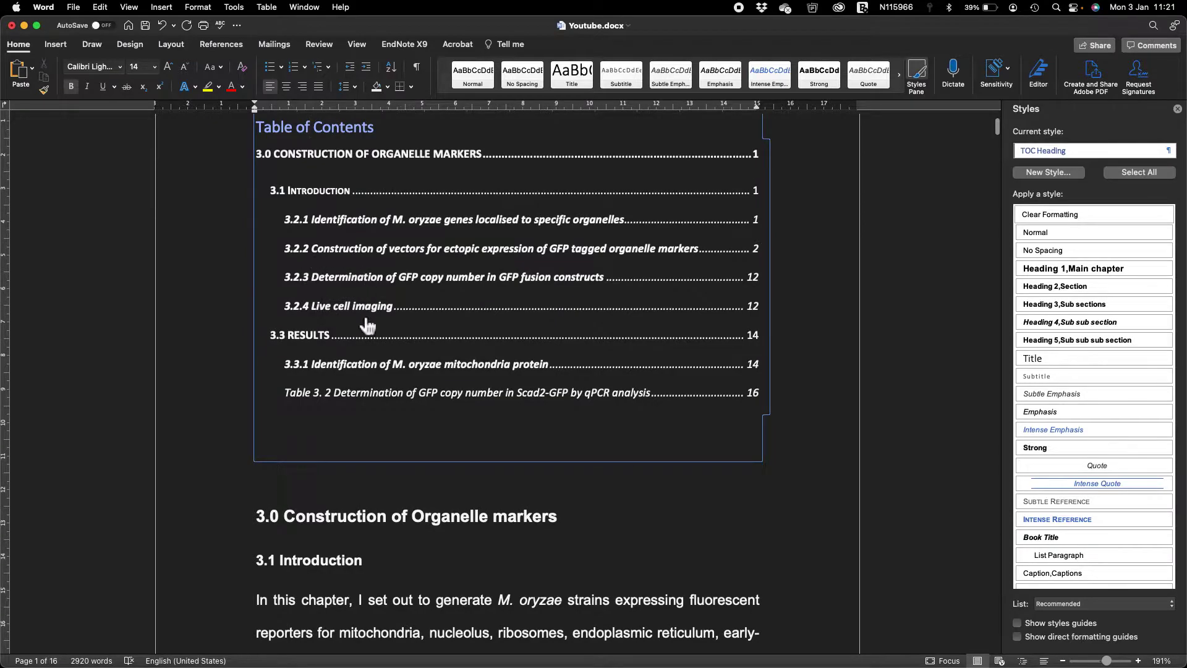
pyautogui.scroll(1, 332, 273)
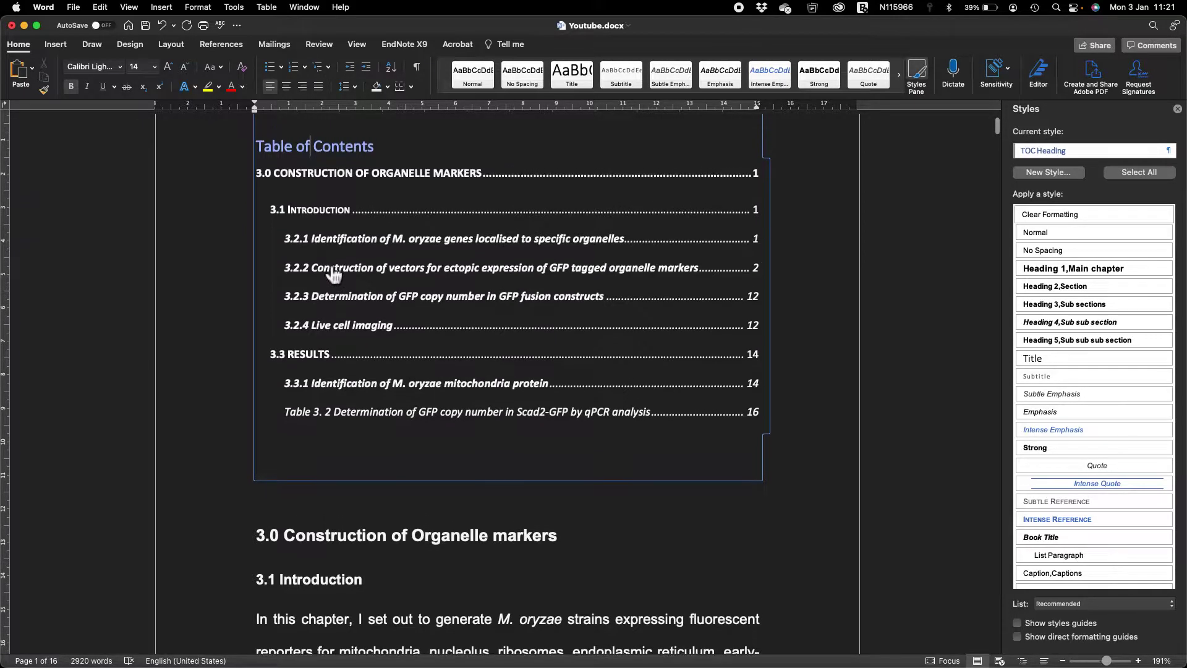
pyautogui.scroll(-1, 333, 274)
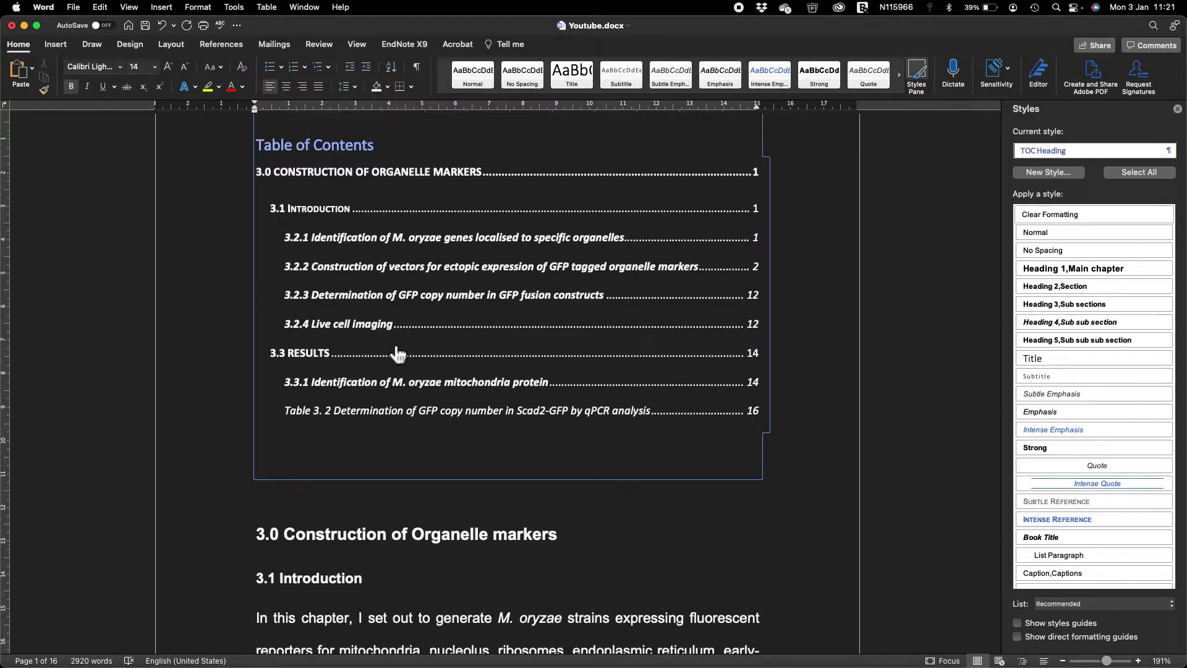
pyautogui.scroll(-15, 397, 353)
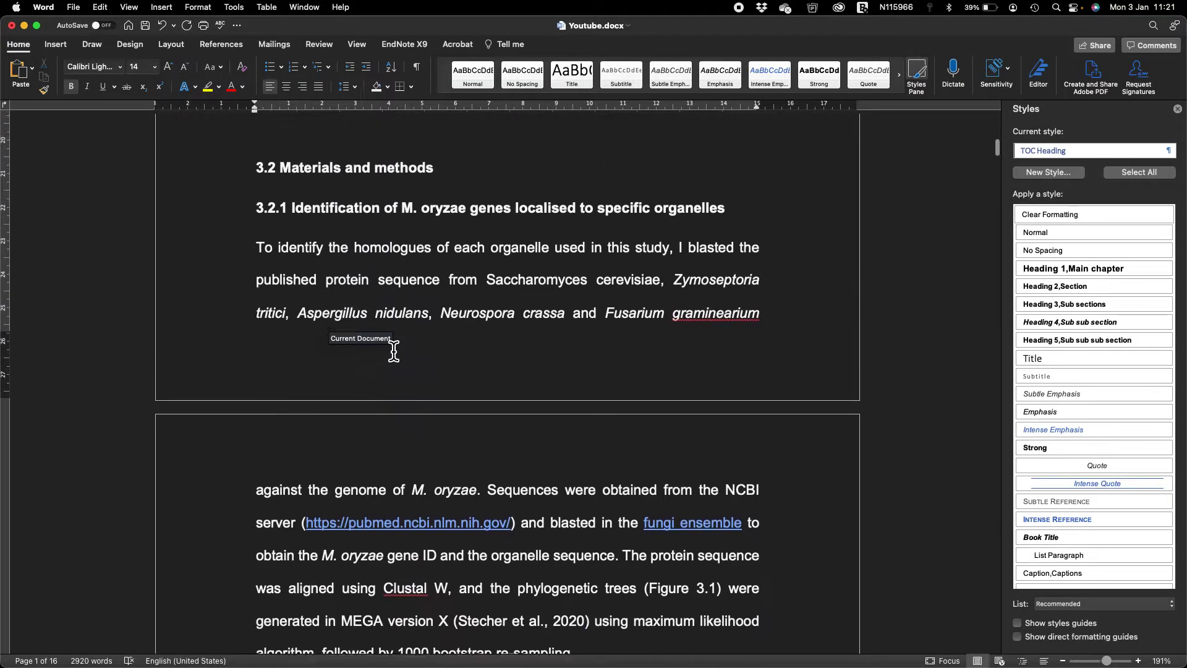
# Apply Heading 3, Sub sections to the 3.2.1 and 3.2.2 headings
pyautogui.scroll(1, 394, 351)
pyautogui.click(330, 223)
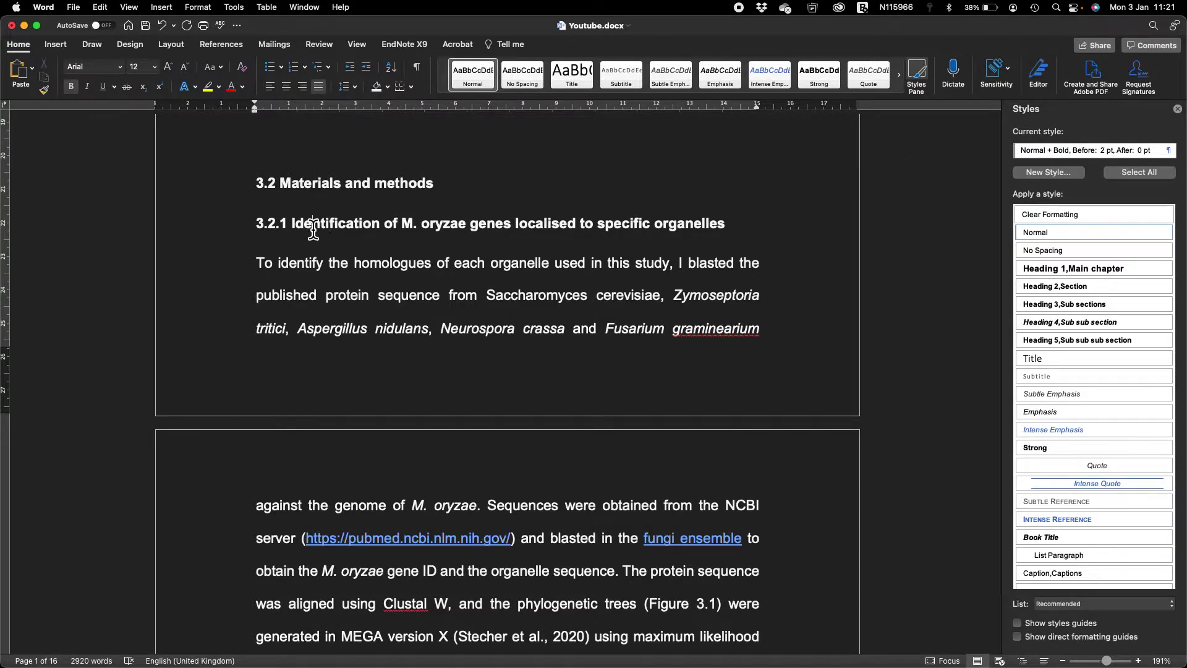
pyautogui.click(311, 185)
pyautogui.click(556, 226)
pyautogui.click(430, 224)
pyautogui.click(1075, 303)
pyautogui.scroll(-10, 678, 424)
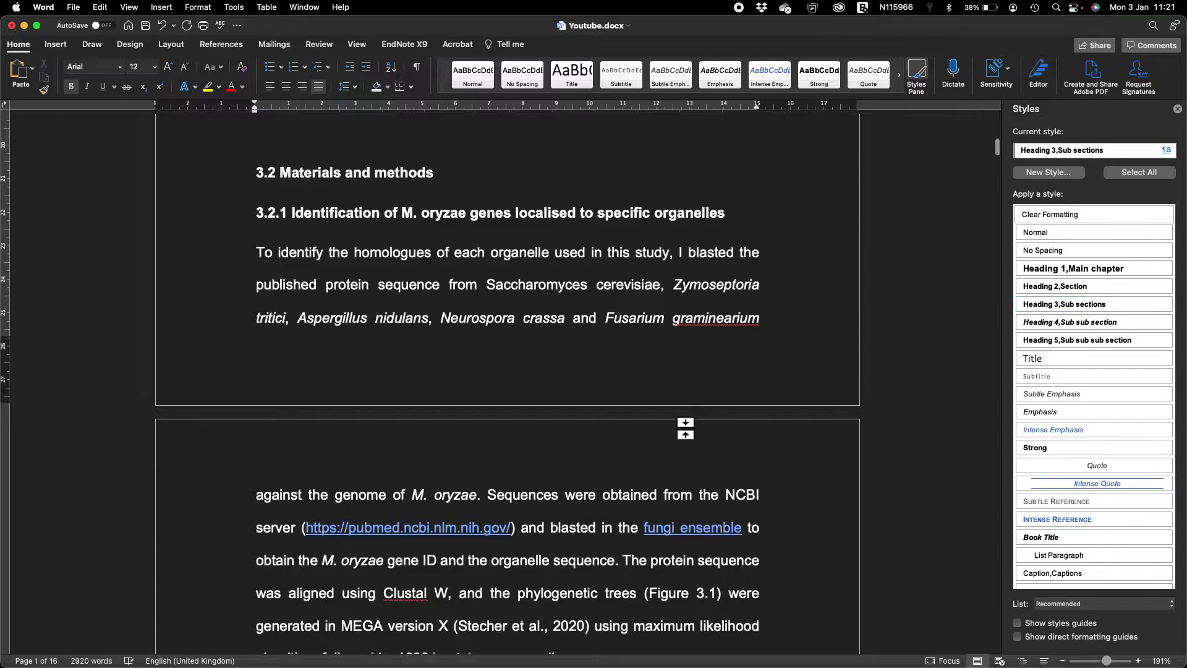
pyautogui.click(536, 186)
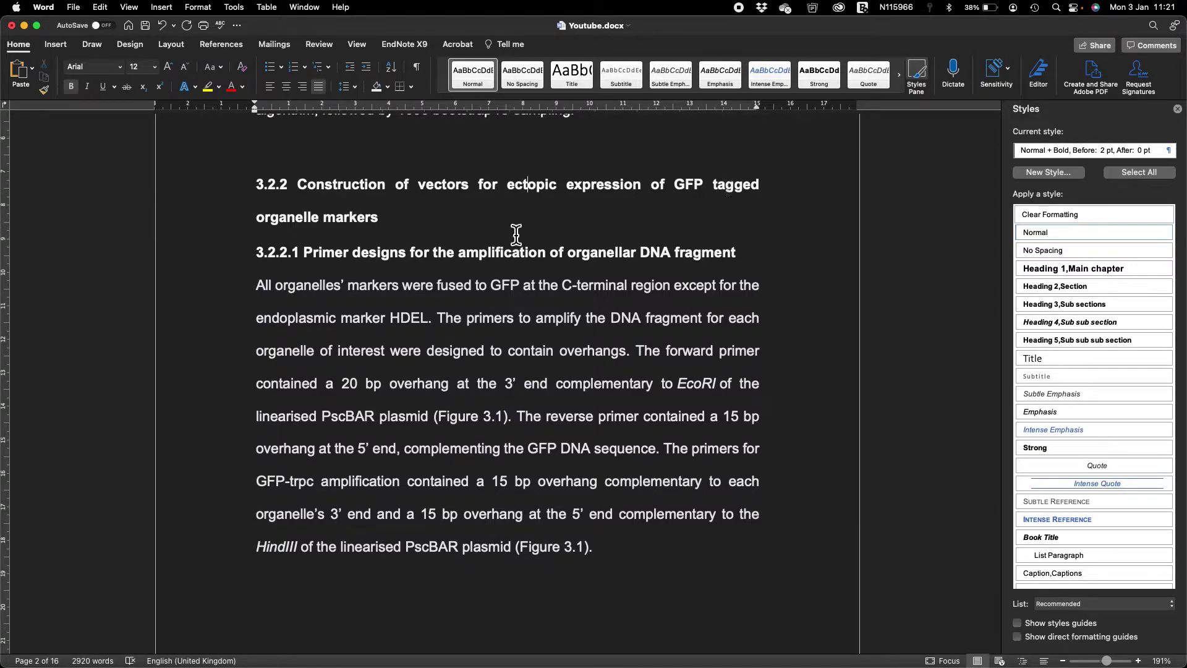
pyautogui.click(1079, 305)
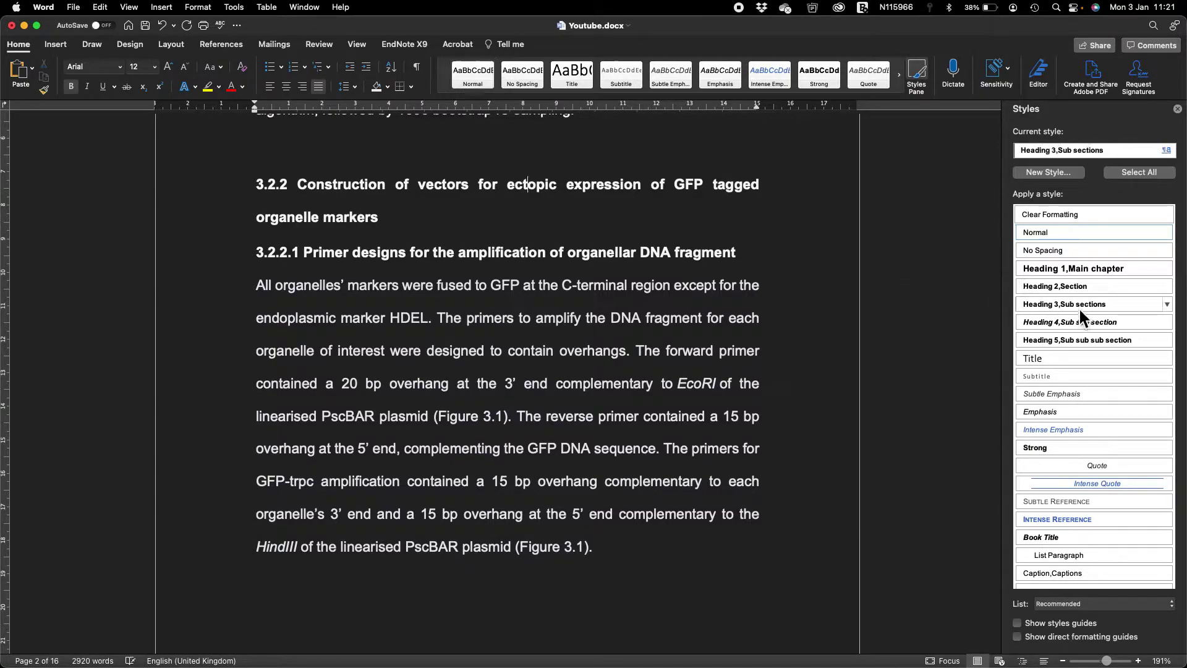
# Apply Heading 4, Sub sub section to the 3.2.2.1 and 3.2.2.4 headings
pyautogui.click(327, 258)
pyautogui.click(1038, 323)
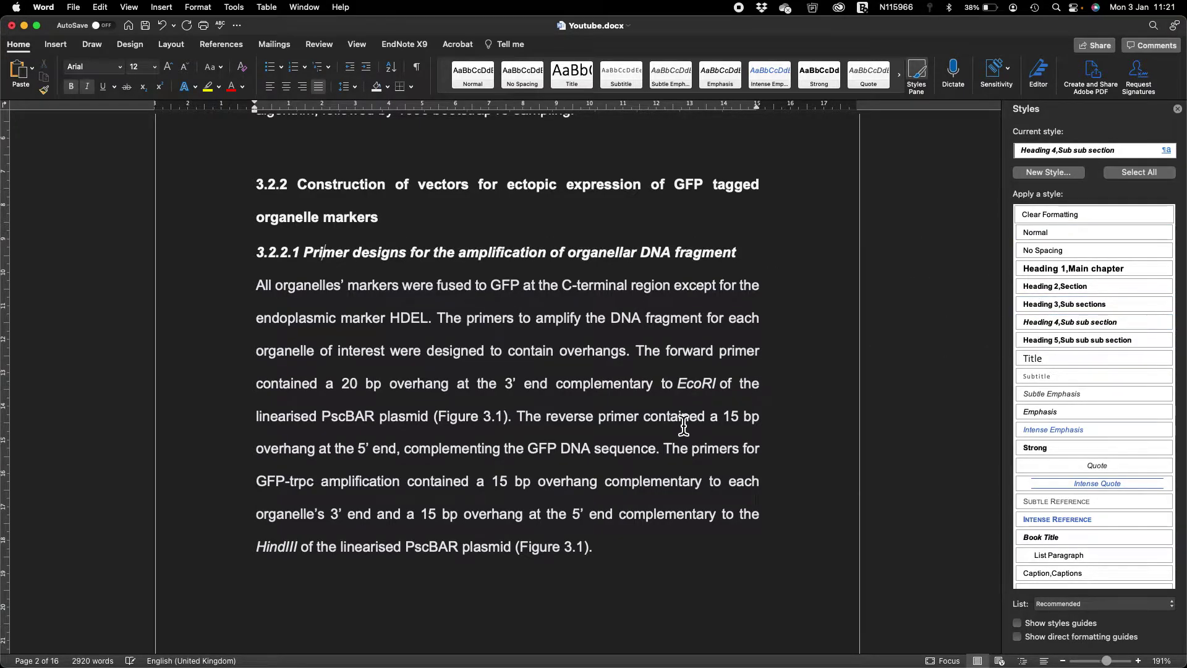
pyautogui.scroll(-10, 685, 424)
pyautogui.scroll(-10, 684, 426)
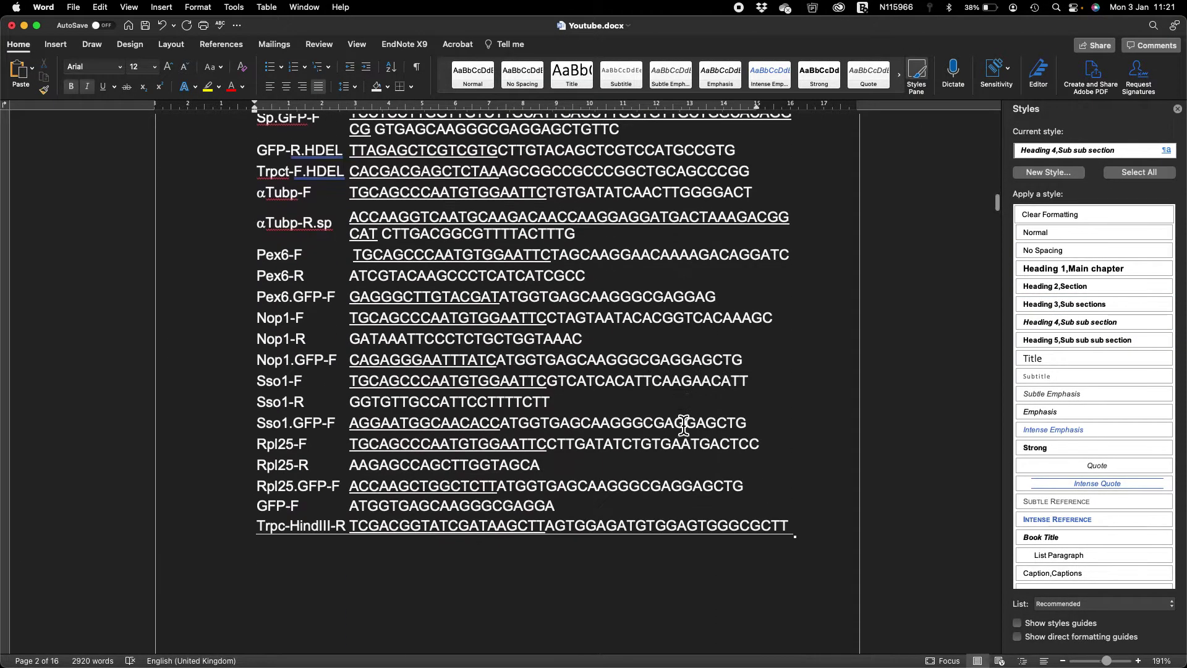
pyautogui.scroll(15, 684, 425)
pyautogui.scroll(-5, 684, 426)
pyautogui.scroll(-15, 592, 379)
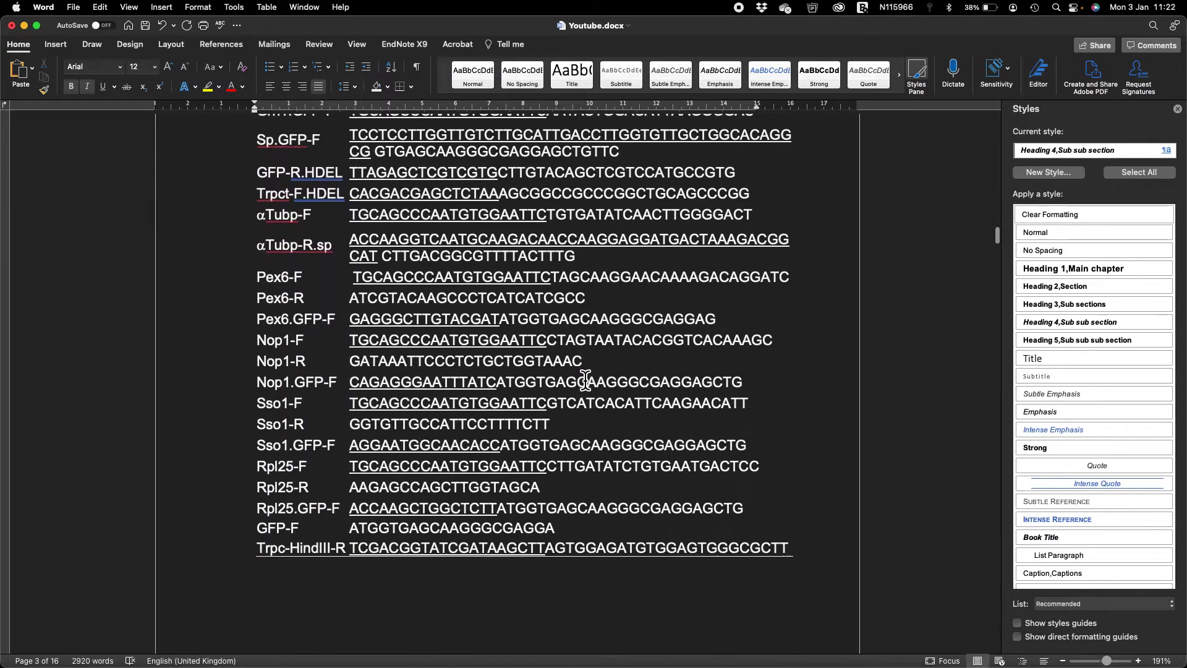
pyautogui.scroll(-20, 593, 383)
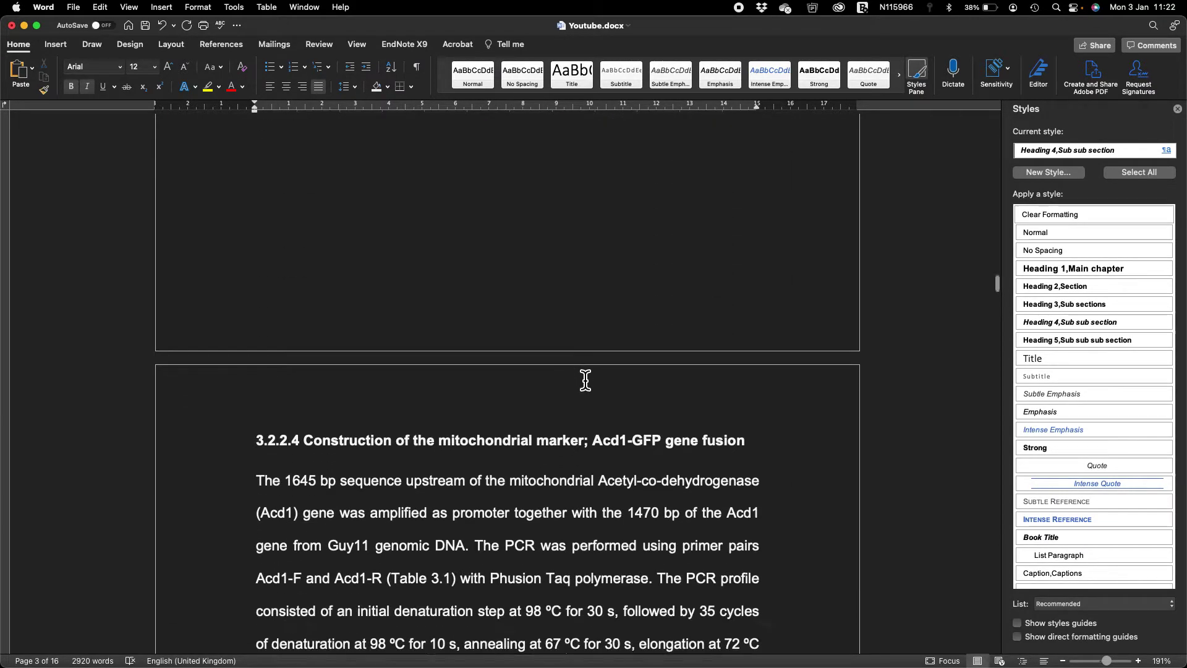
pyautogui.click(584, 359)
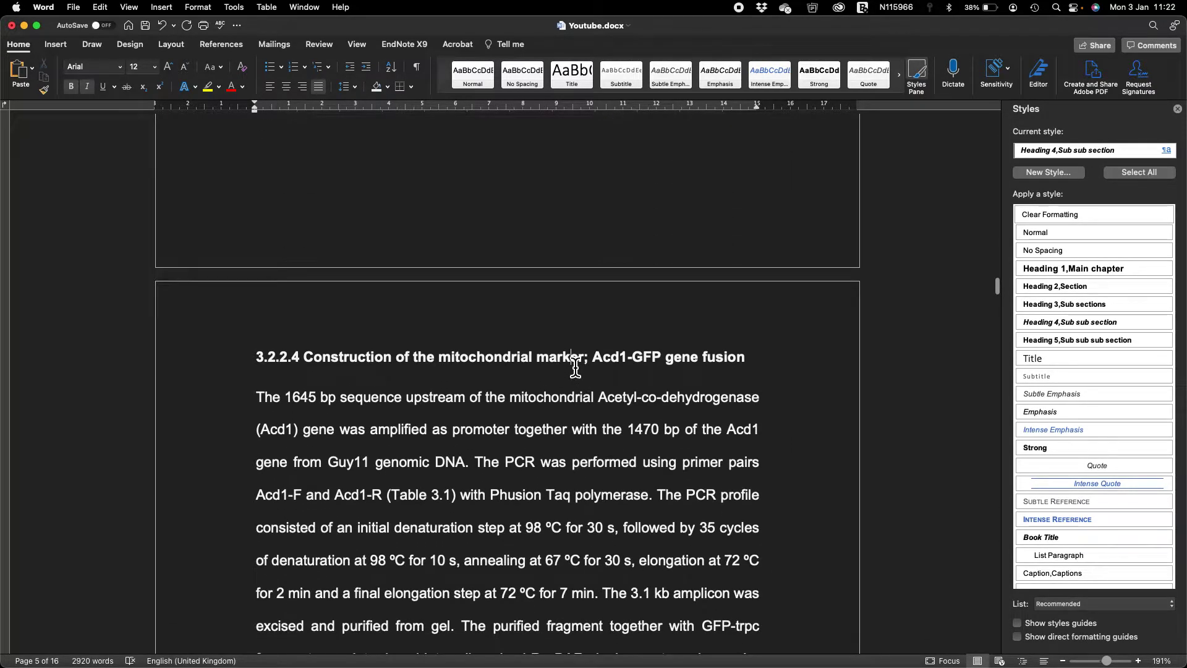
pyautogui.click(1076, 321)
# Check which styles the 3.2.2.6 and 3.2.2.7 headings already use
pyautogui.scroll(-15, 683, 413)
pyautogui.scroll(3, 683, 413)
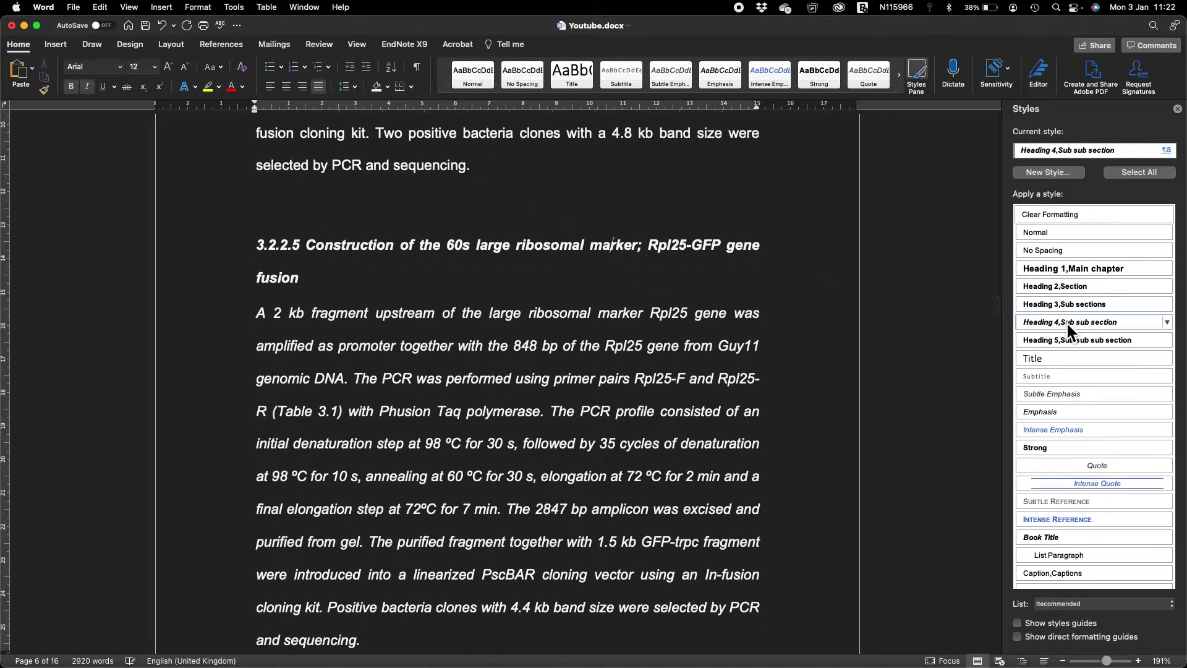
pyautogui.scroll(-15, 669, 400)
pyautogui.scroll(-15, 670, 400)
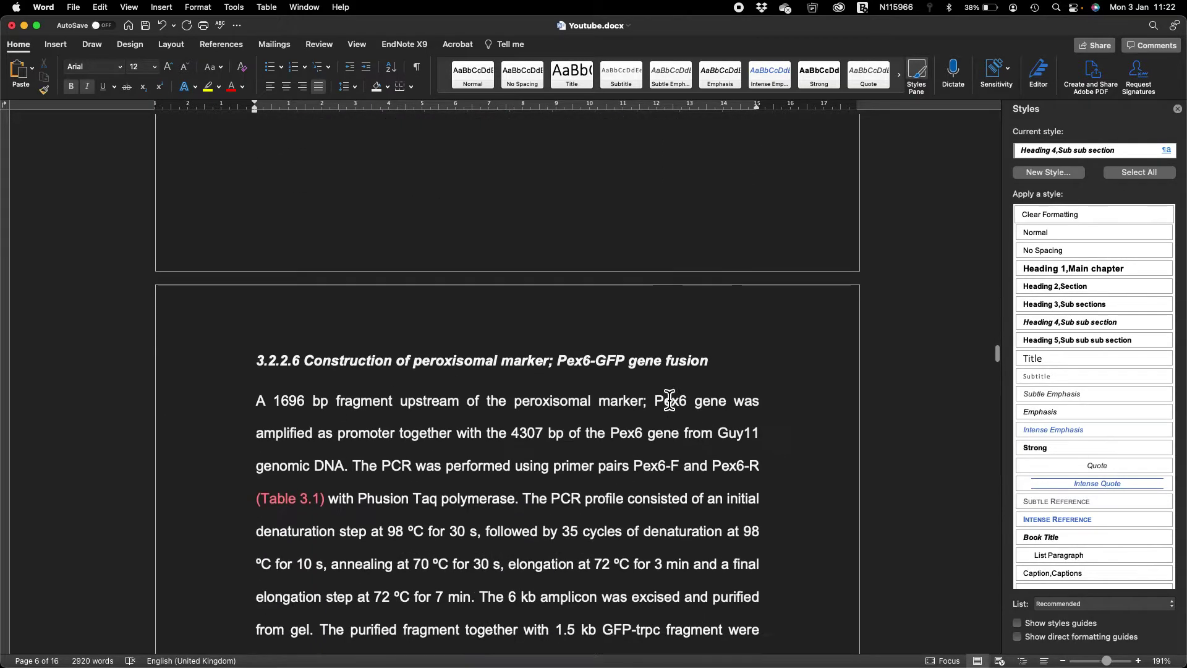
pyautogui.click(597, 317)
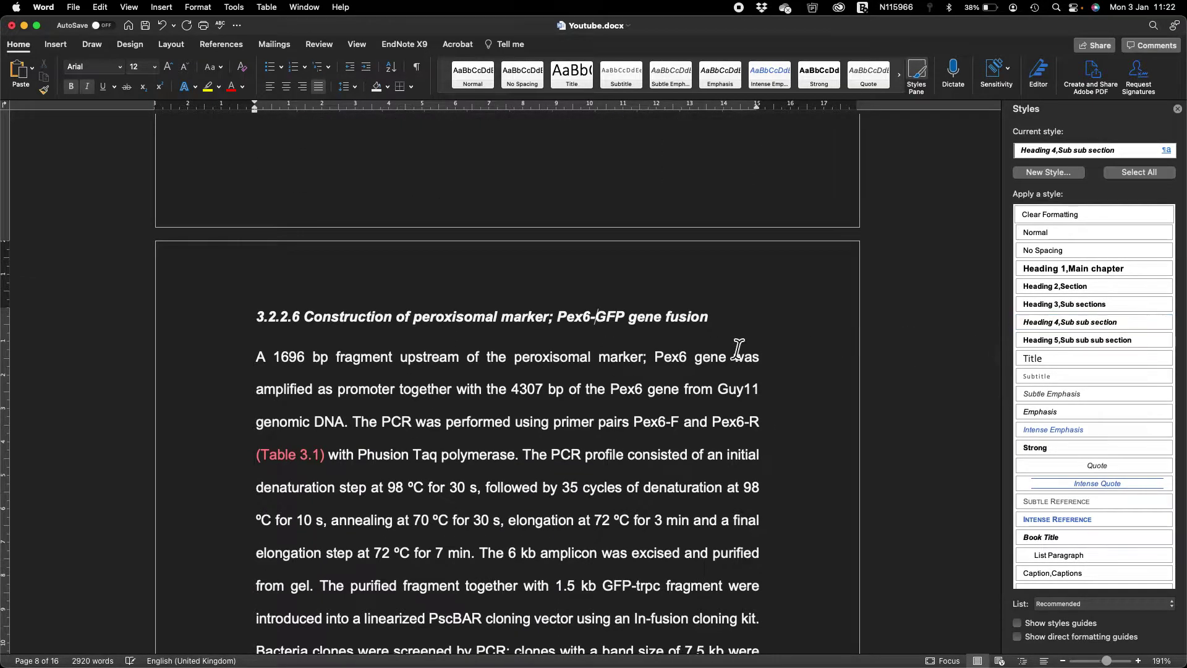
pyautogui.scroll(-15, 718, 336)
pyautogui.click(659, 303)
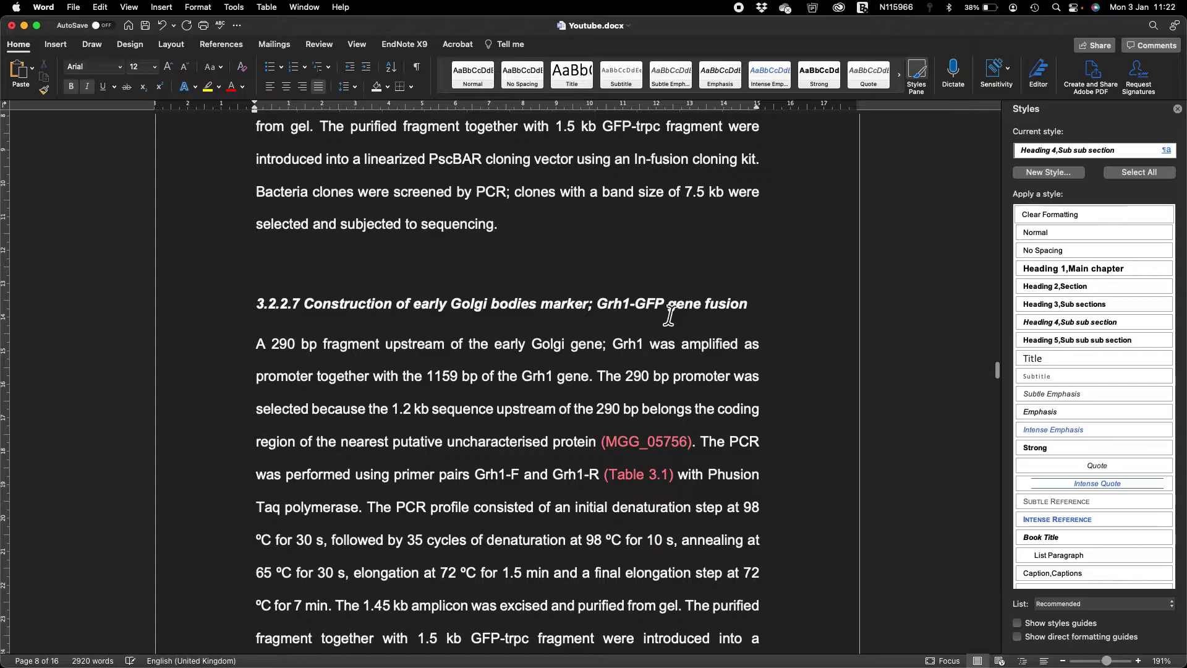
pyautogui.scroll(-15, 627, 414)
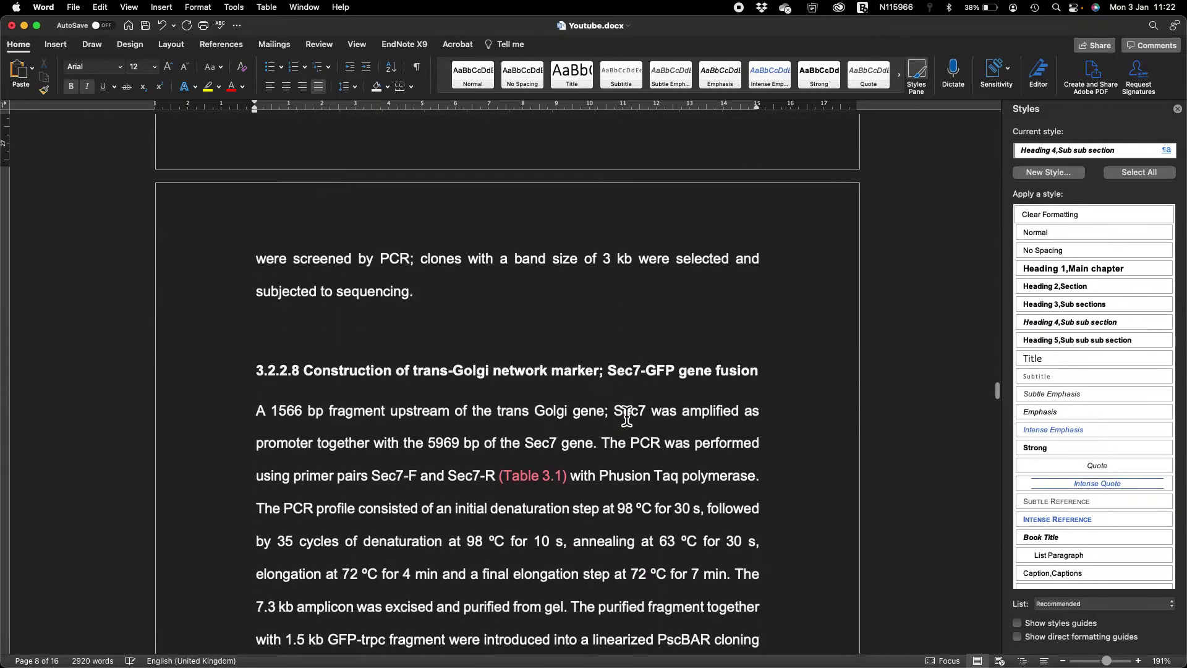
# Apply Heading 4, Sub sub section to the 3.2.2.8, 3.2.2.9 and 3.2.2.10 headings
pyautogui.click(594, 254)
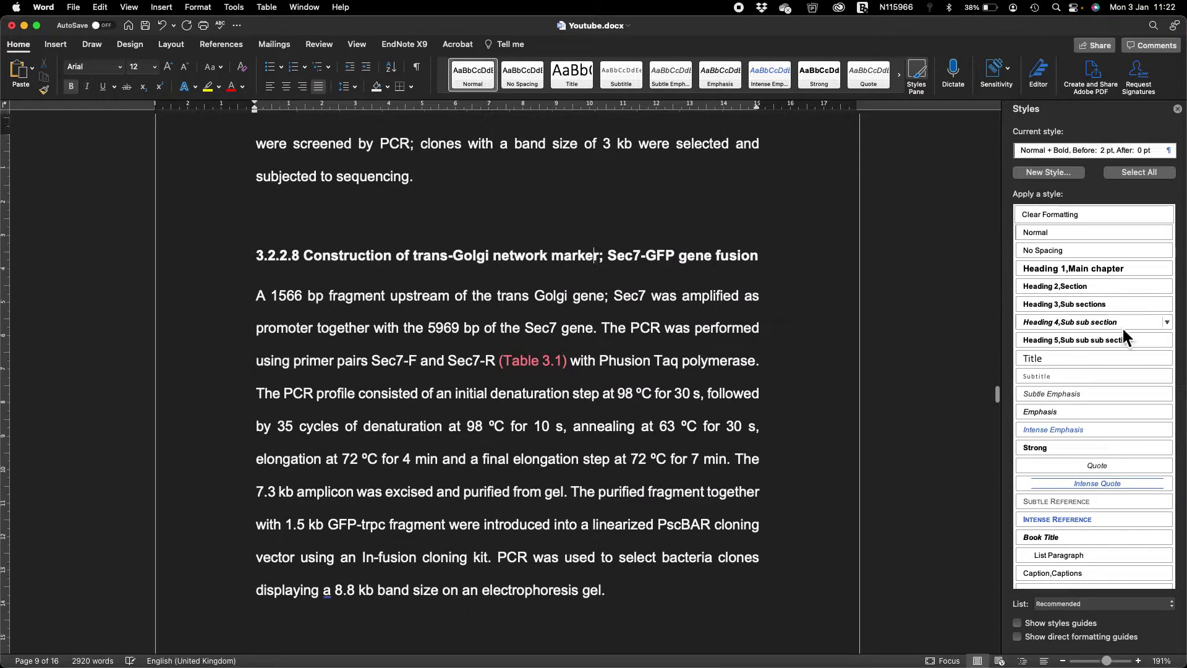
pyautogui.click(1106, 323)
pyautogui.scroll(-10, 512, 575)
pyautogui.scroll(-3, 512, 575)
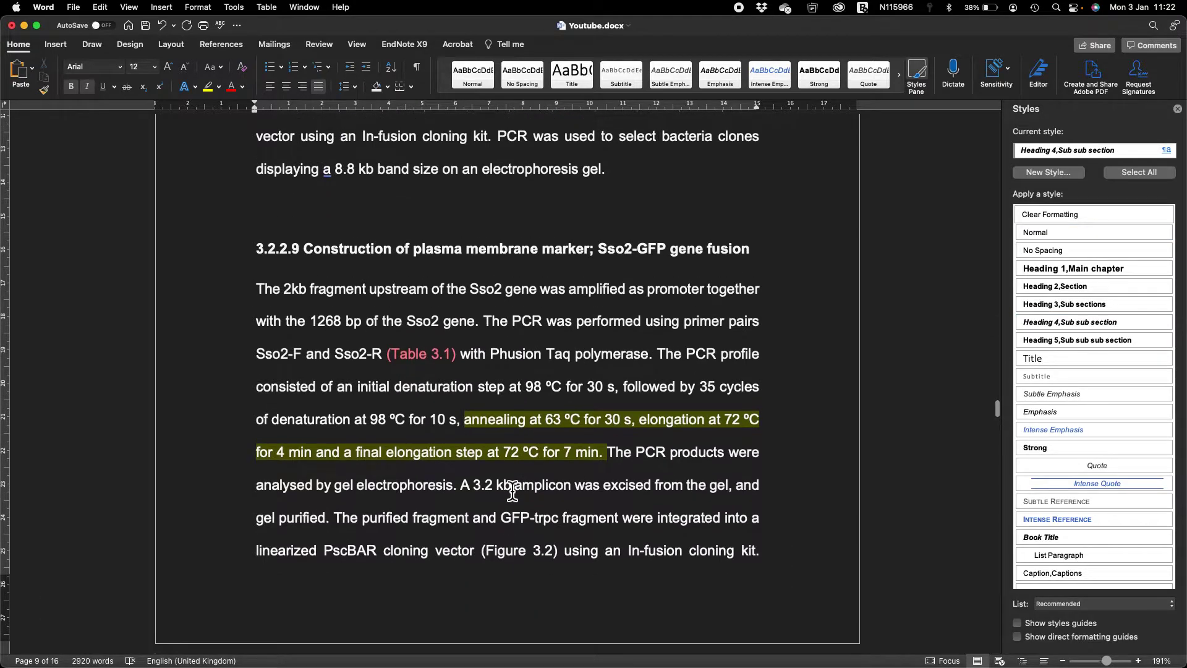
pyautogui.click(478, 249)
pyautogui.click(1079, 321)
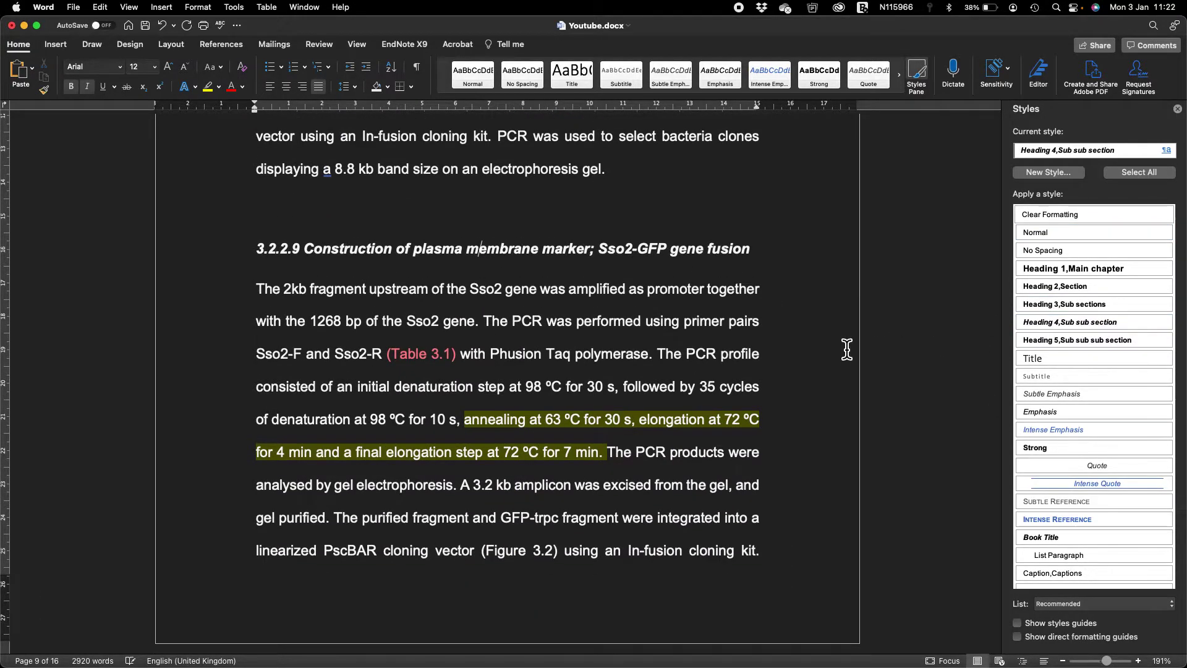
pyautogui.scroll(-10, 845, 346)
pyautogui.click(712, 442)
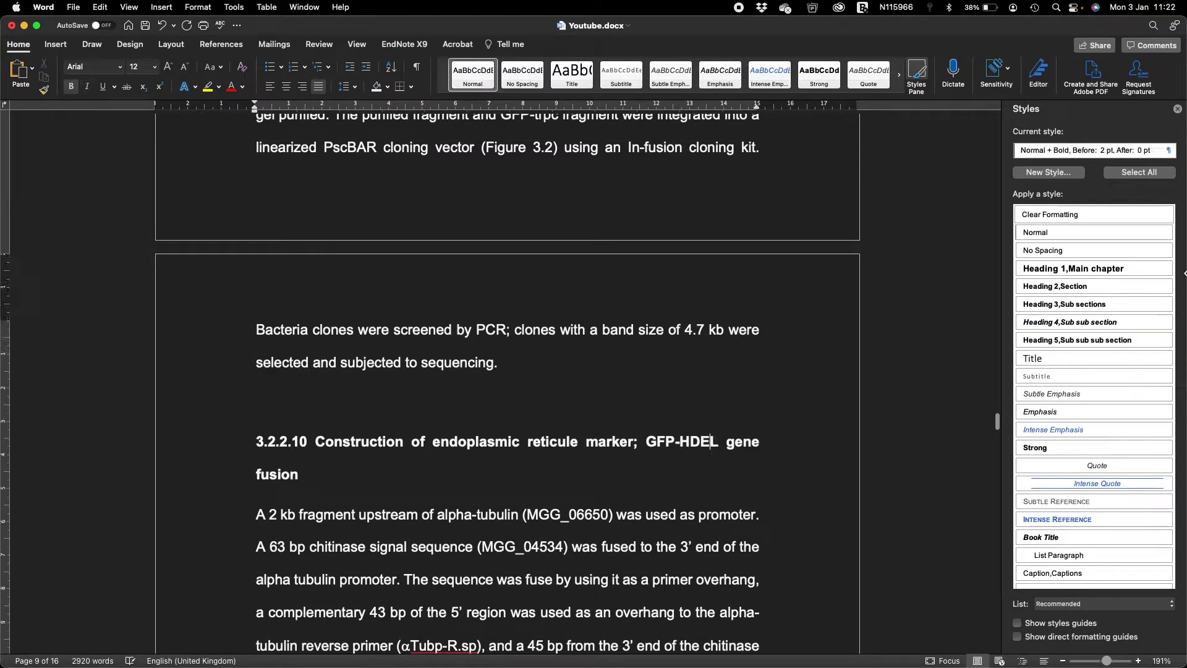
pyautogui.click(1078, 320)
pyautogui.scroll(-15, 748, 494)
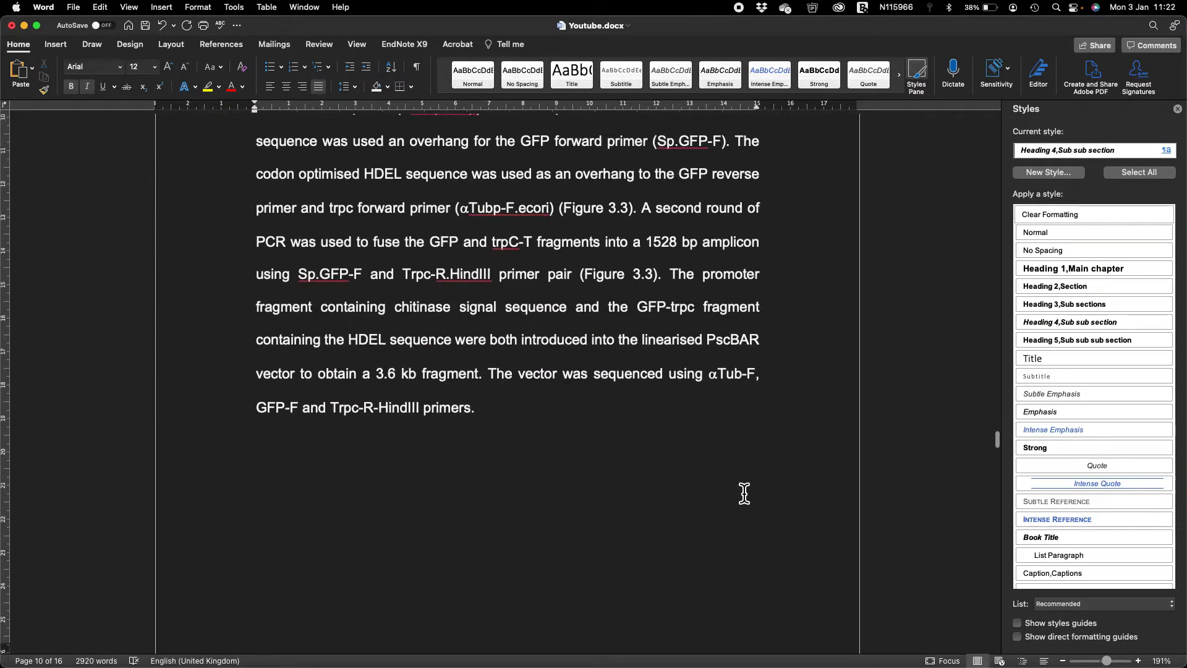
pyautogui.scroll(-10, 744, 493)
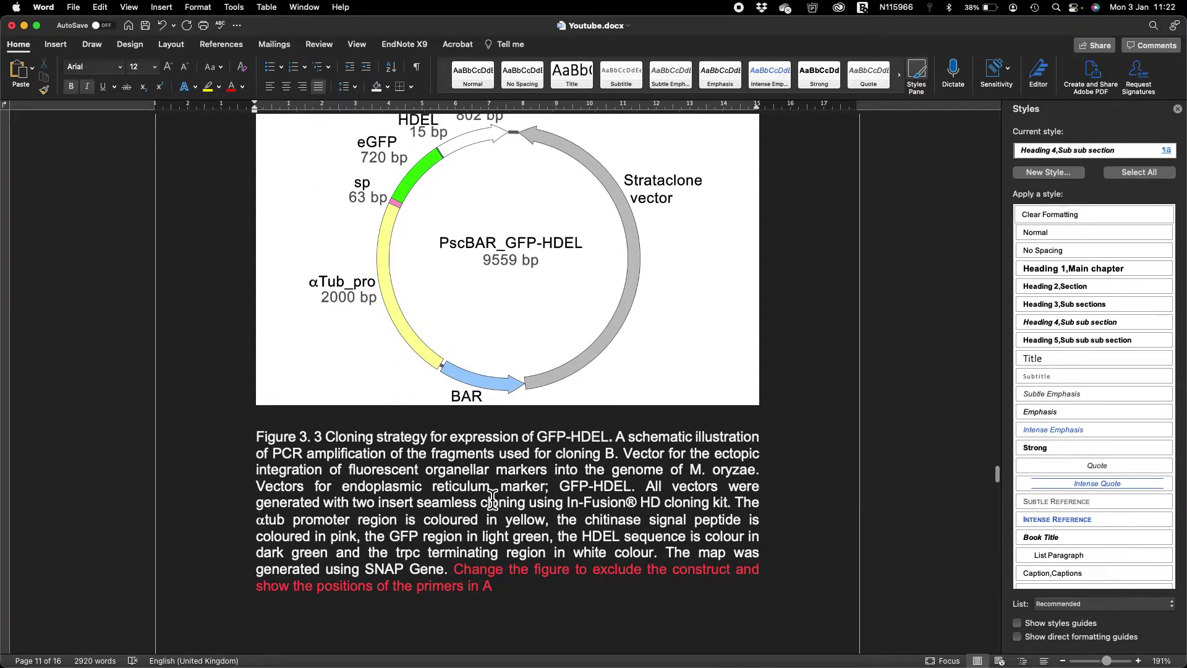
# Give the Figure 3.3 caption the Caption style and check the 3.2.3 heading's style
pyautogui.click(469, 442)
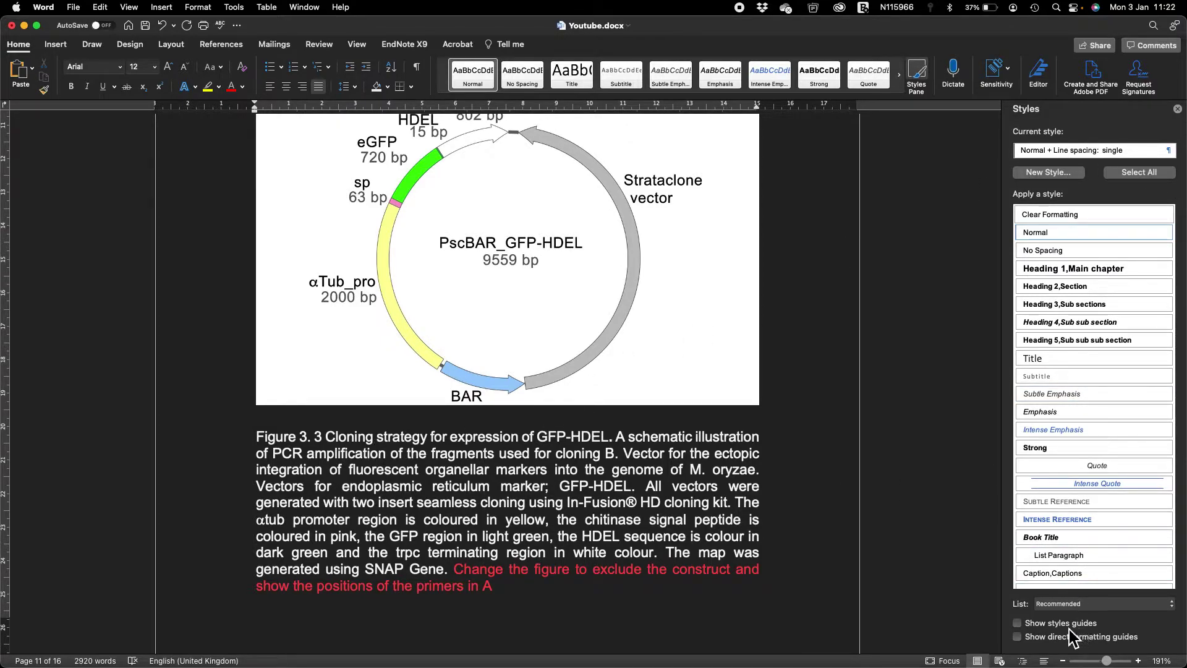
pyautogui.click(1063, 576)
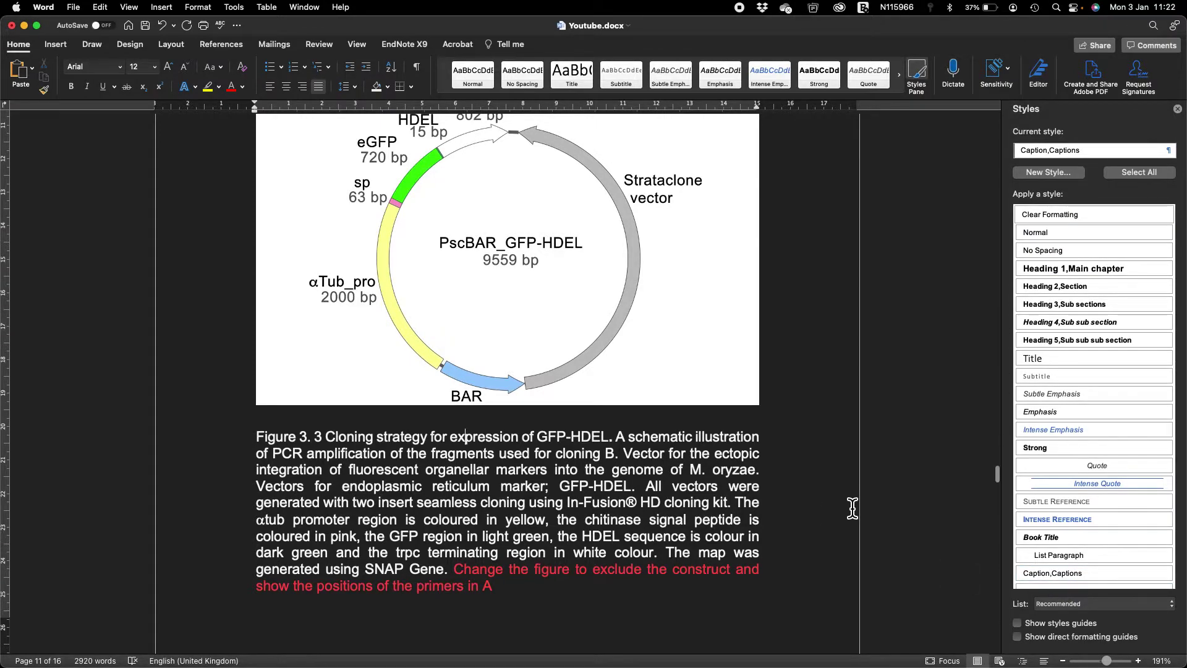
pyautogui.scroll(-10, 587, 557)
pyautogui.click(450, 235)
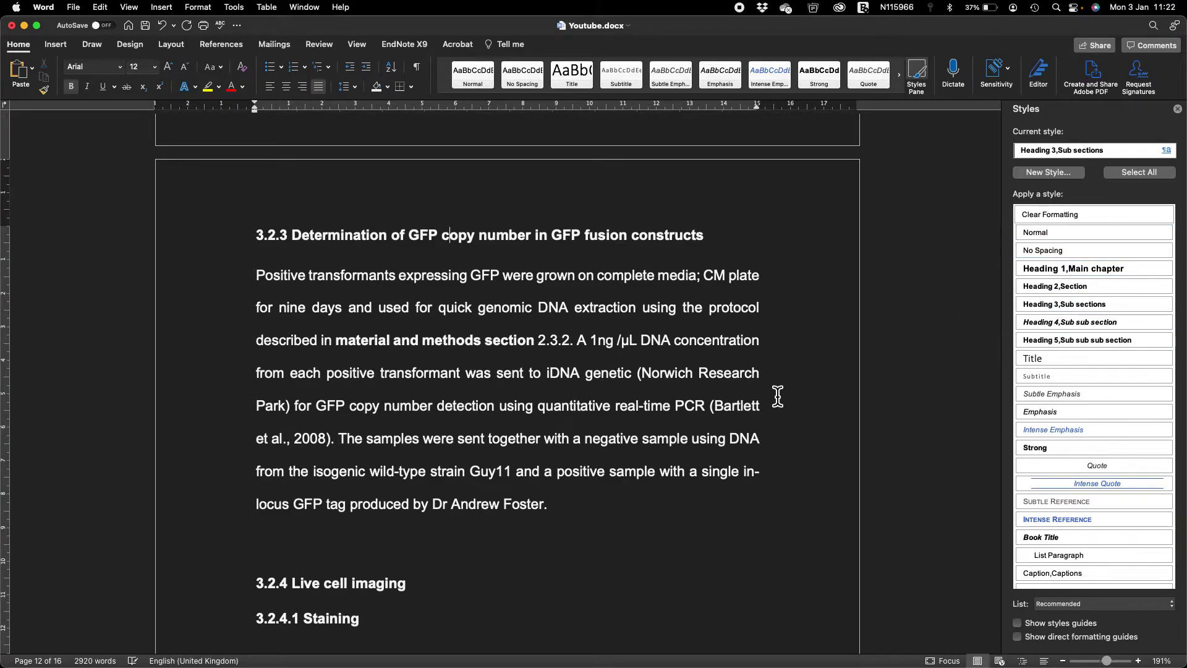
pyautogui.scroll(-8, 494, 371)
# Apply Heading 4 to the 3.2.4.1 Staining and 3.2.4.2 headings
pyautogui.click(370, 218)
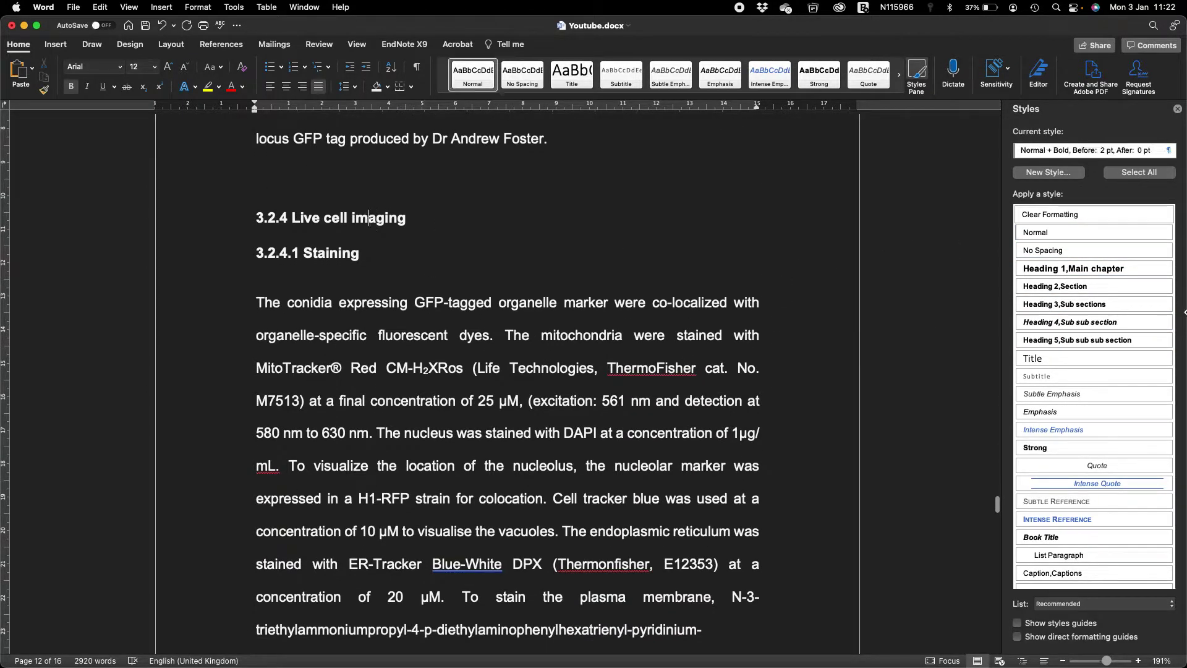
pyautogui.click(1048, 305)
pyautogui.press('super+z')
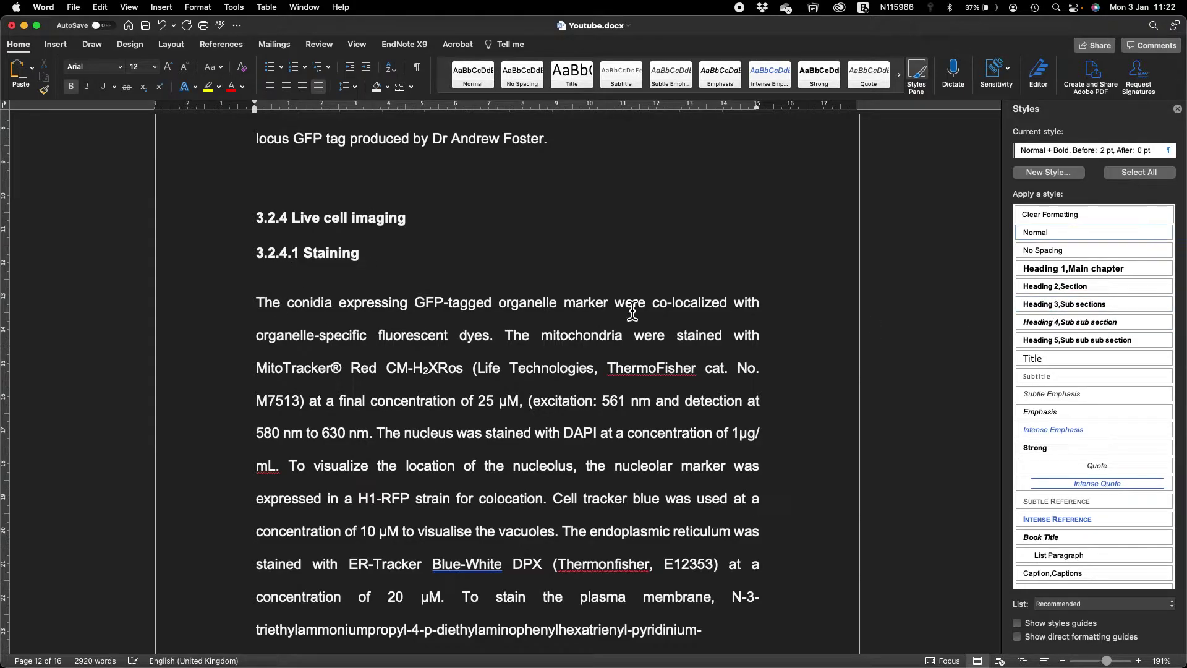
pyautogui.click(1042, 328)
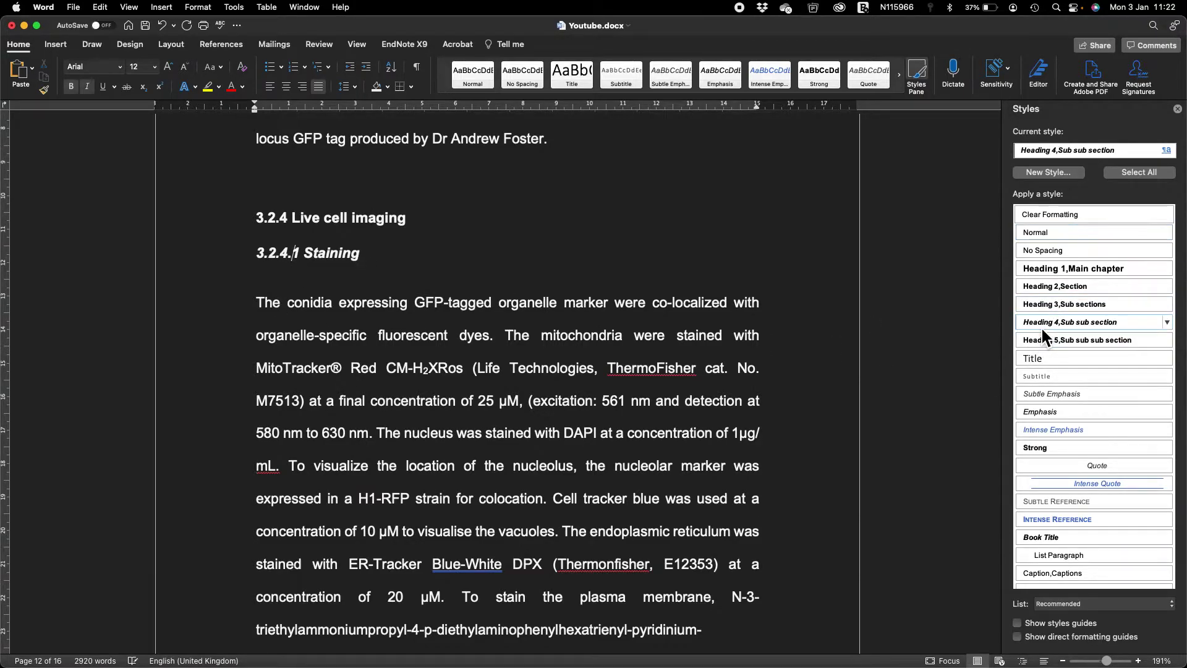
pyautogui.scroll(-10, 759, 366)
pyautogui.scroll(-5, 759, 366)
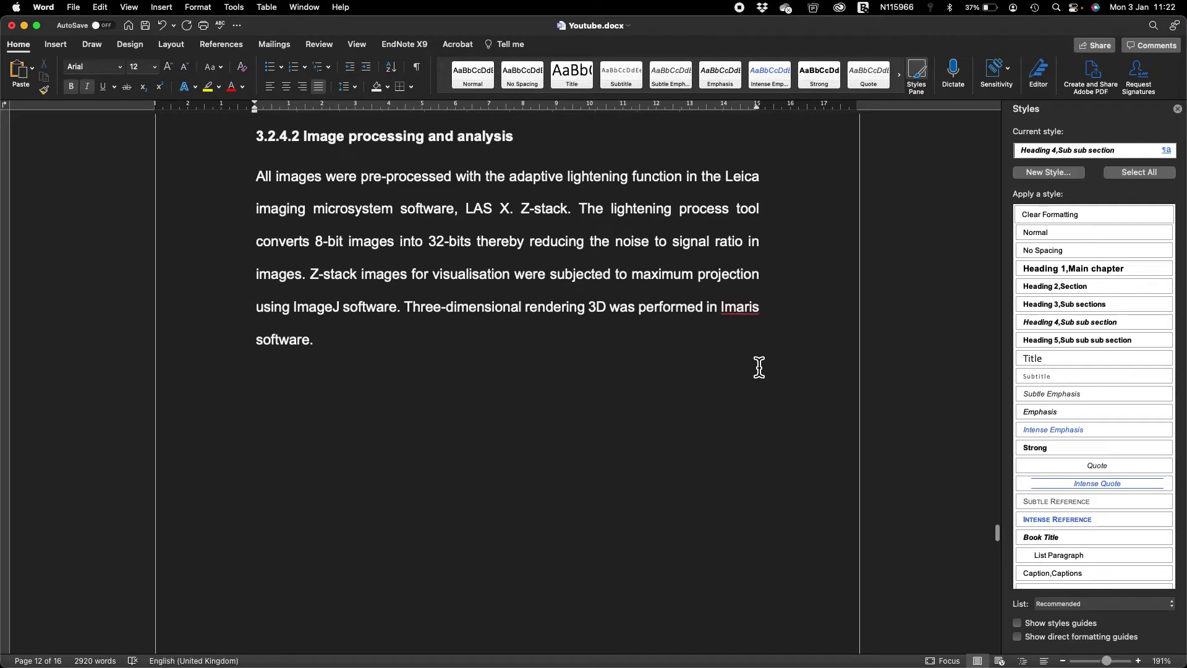
pyautogui.click(454, 138)
pyautogui.click(1087, 321)
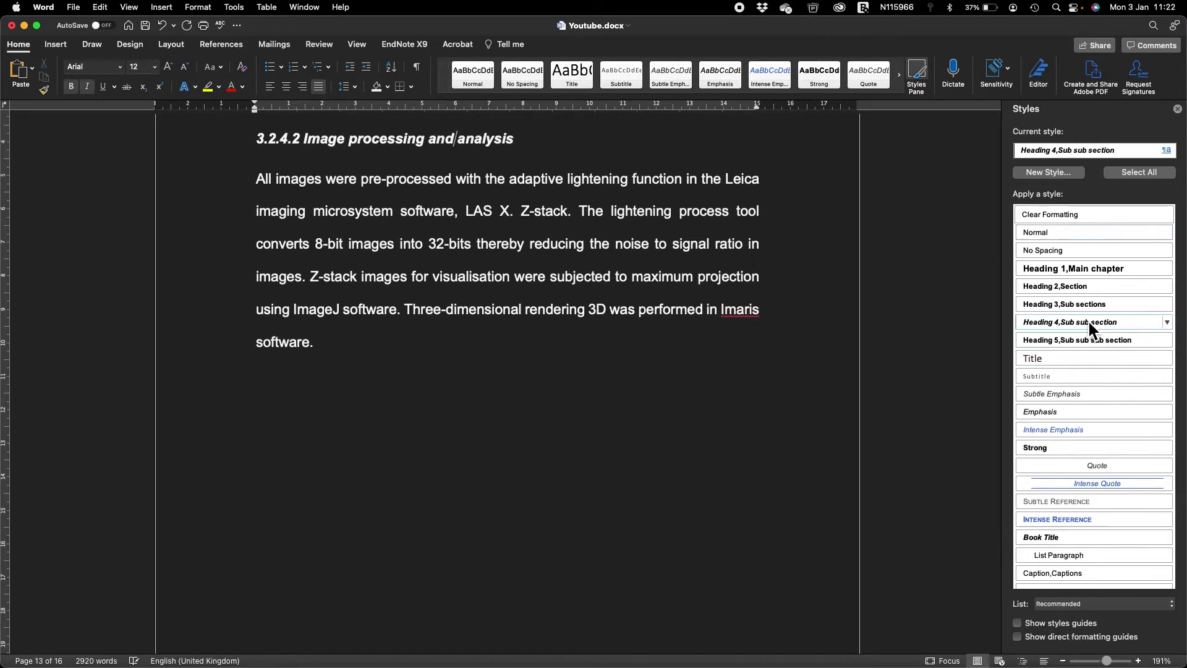
pyautogui.scroll(-10, 691, 367)
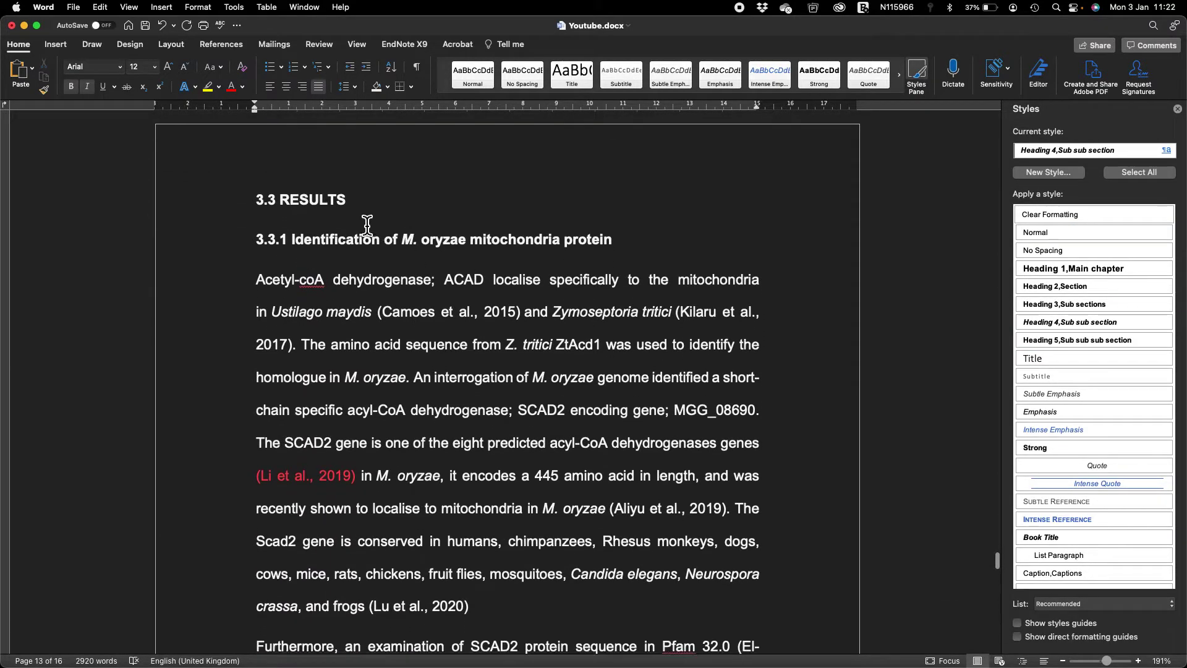
# Make 3.3 RESULTS a Heading 2 section heading and give 3.3.1 a heading style
pyautogui.click(337, 202)
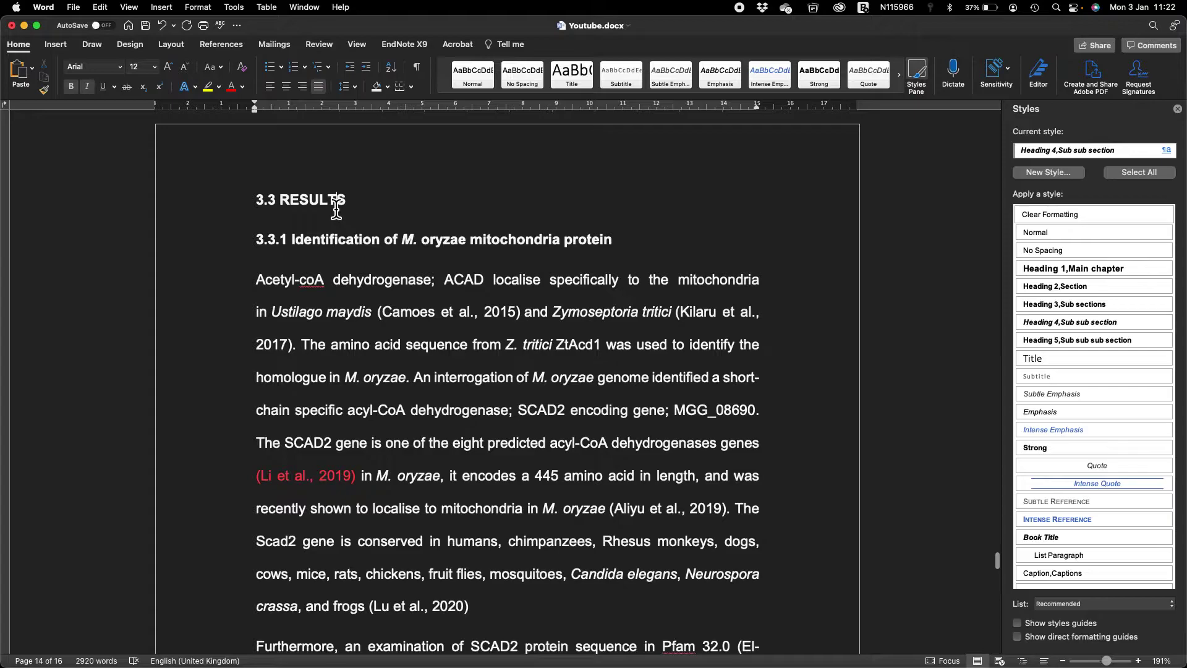
pyautogui.click(1057, 287)
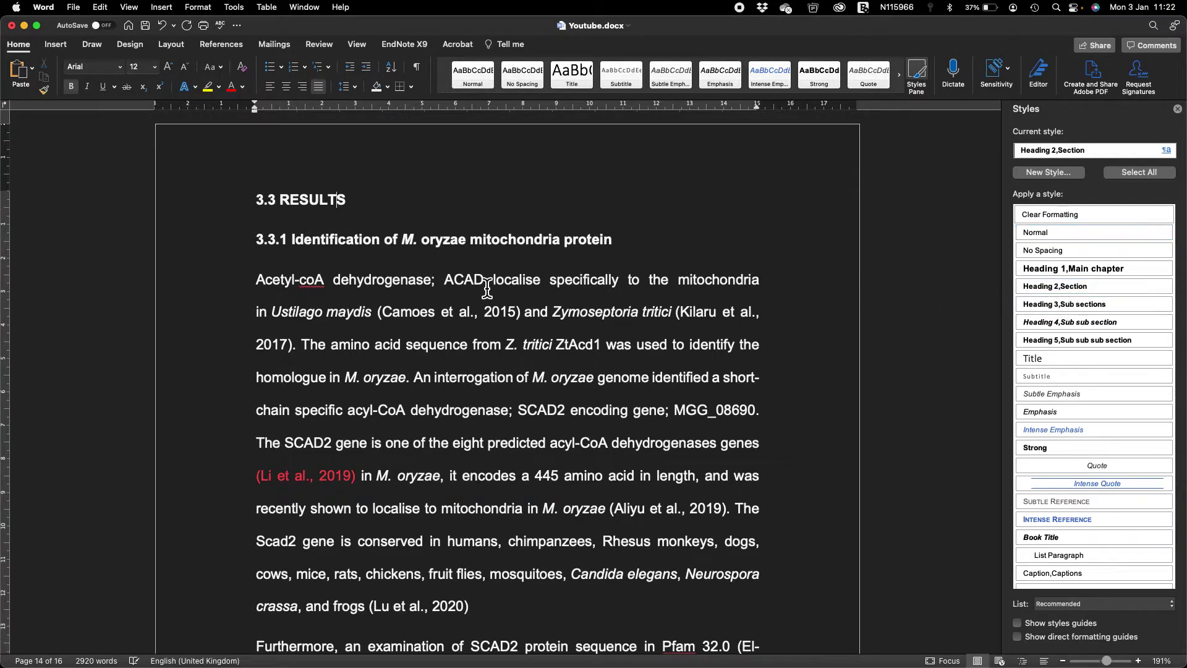
pyautogui.click(471, 239)
pyautogui.click(1059, 319)
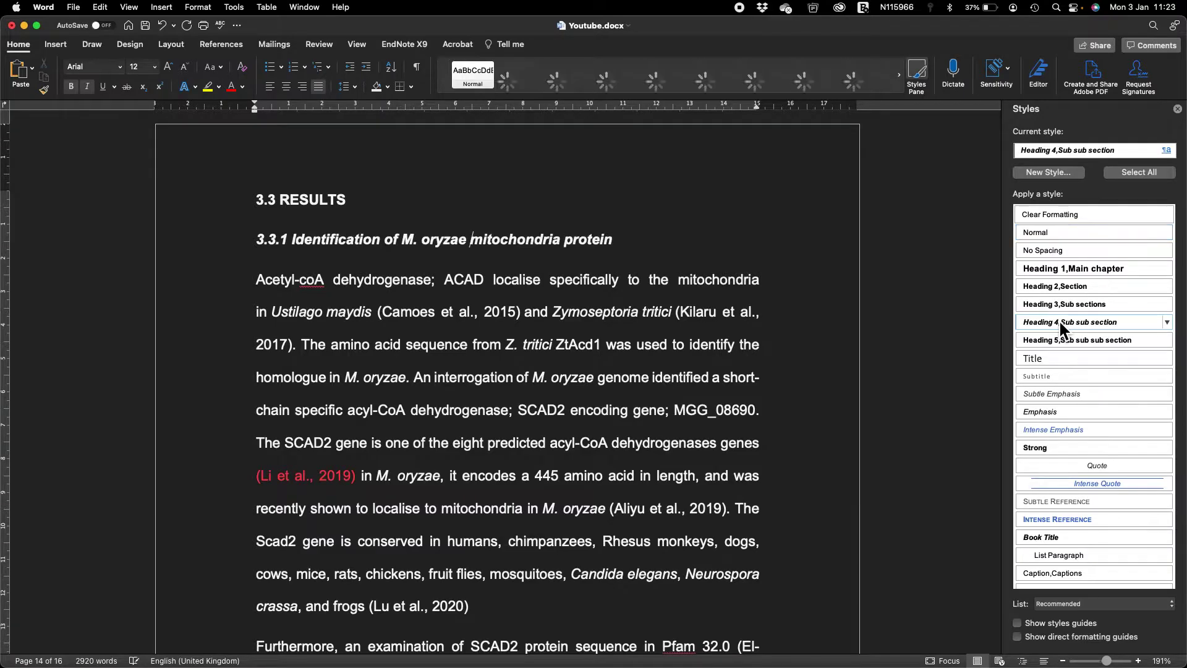
# Switch 3.3.1 to the Heading 3 sub-section style, then update the entire table of contents
pyautogui.click(1048, 306)
pyautogui.scroll(20, 712, 275)
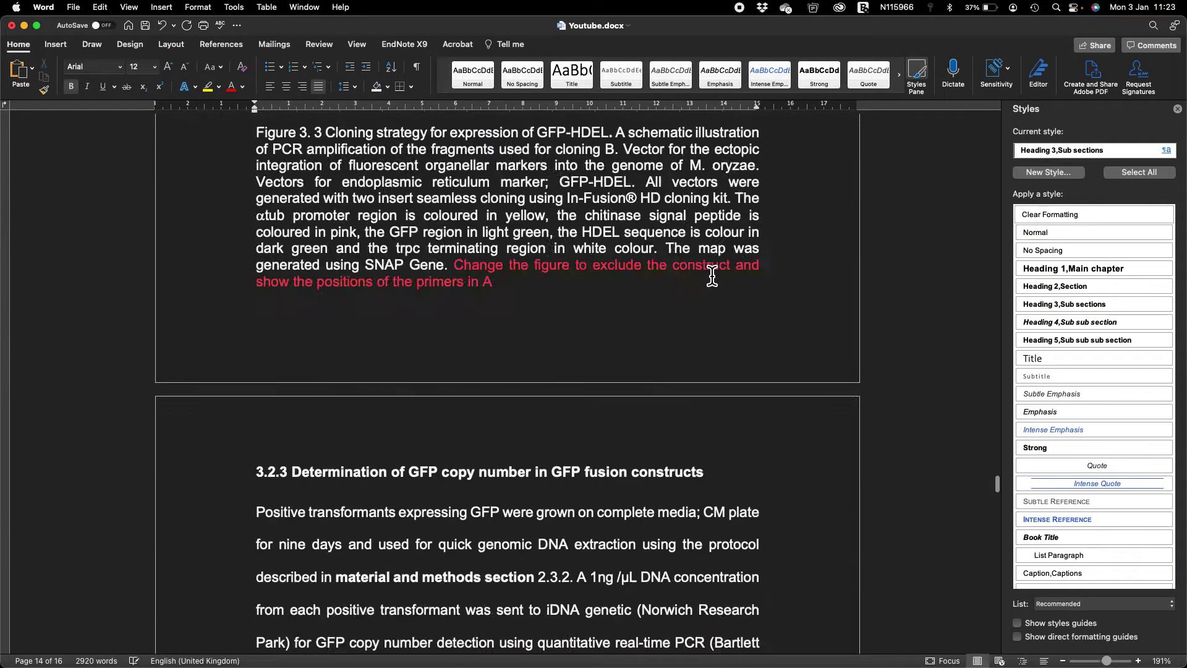
pyautogui.scroll(20, 711, 275)
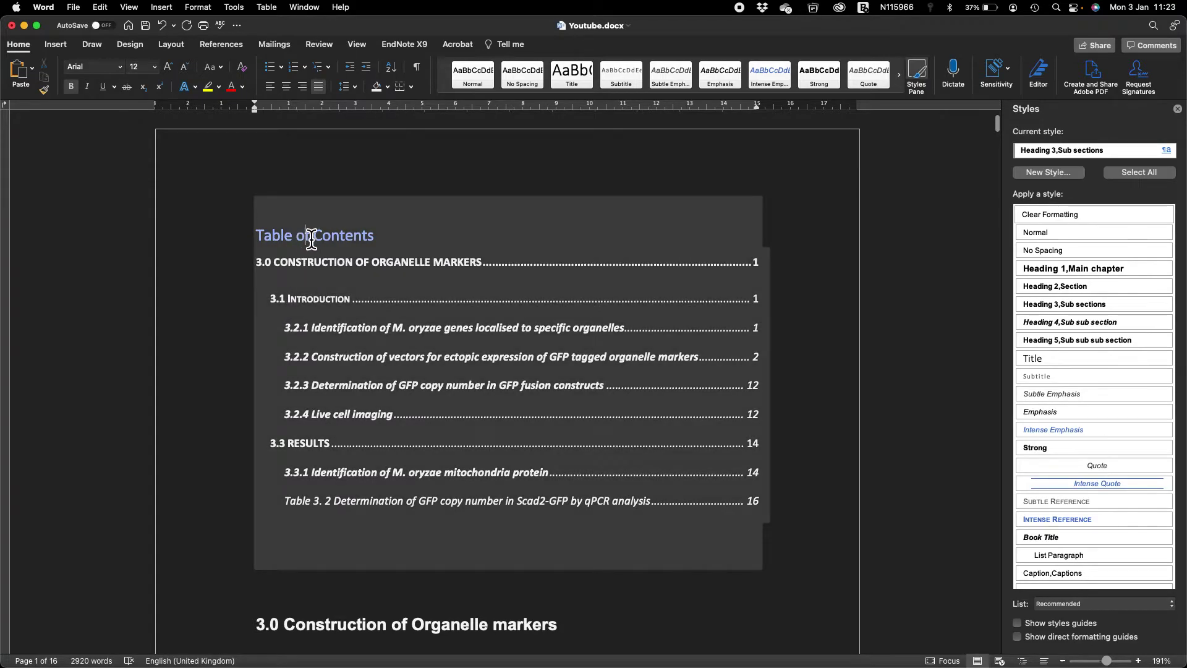
pyautogui.click(310, 233)
pyautogui.click(324, 191)
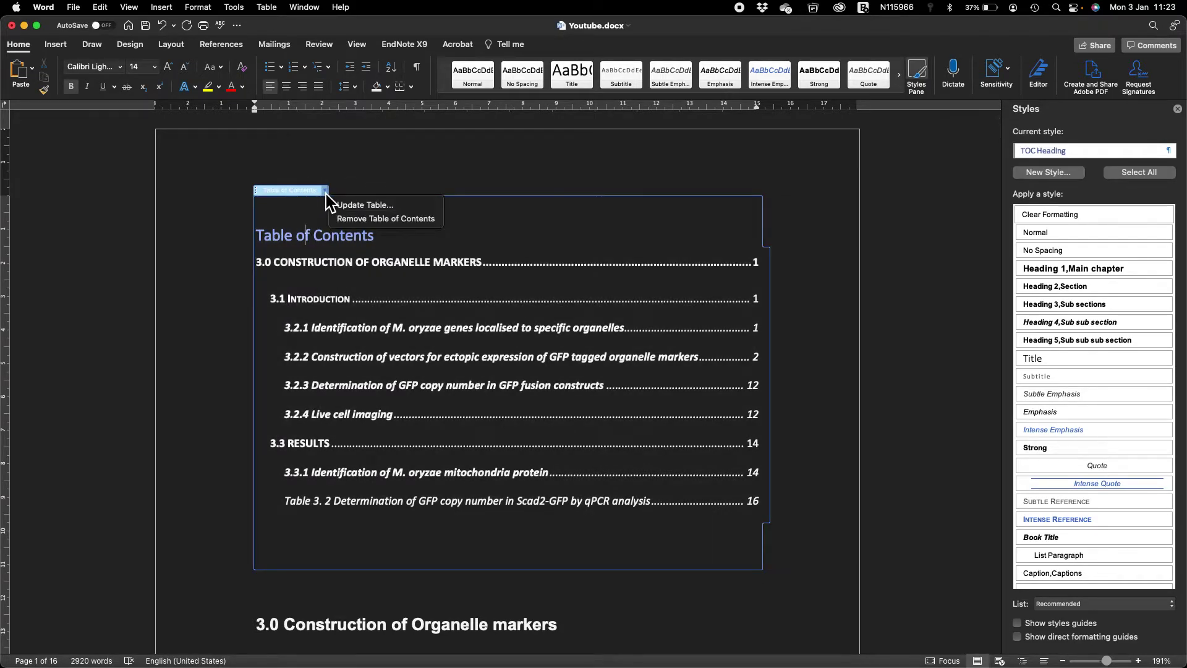
pyautogui.click(359, 204)
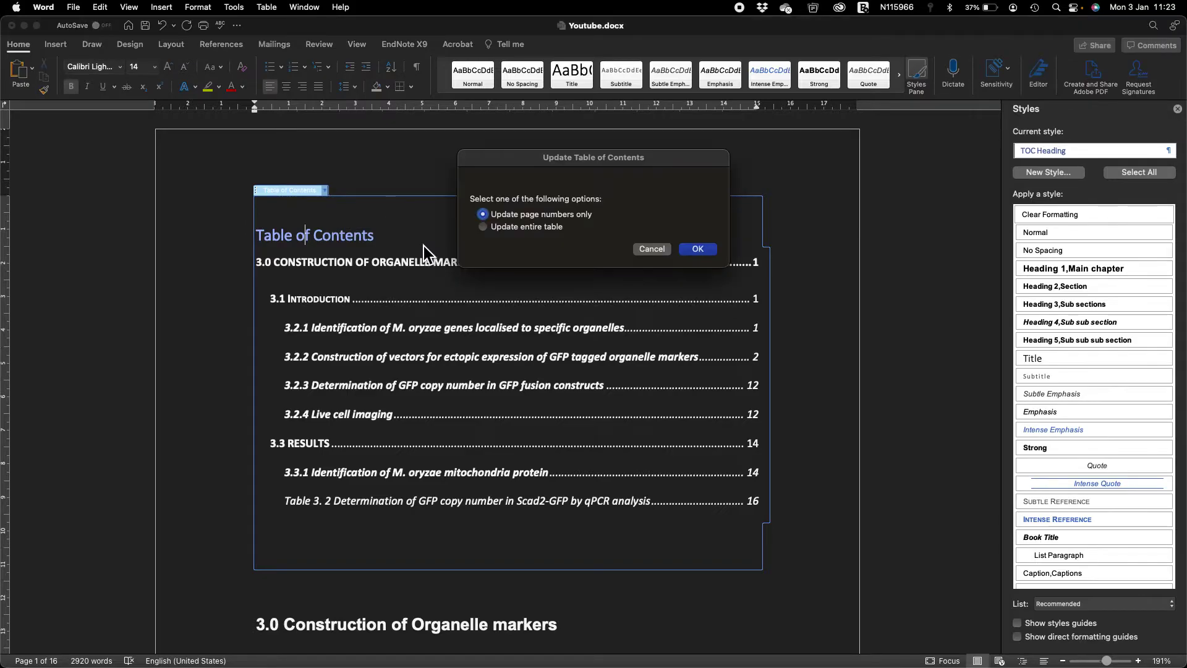
pyautogui.click(508, 227)
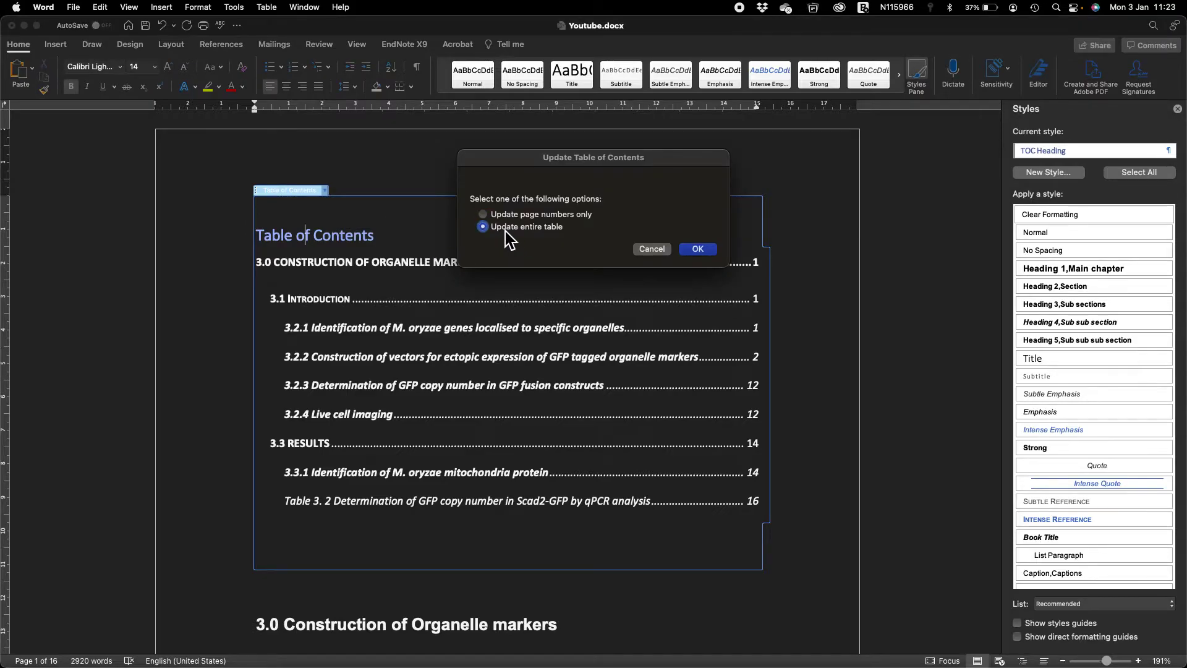
pyautogui.click(699, 249)
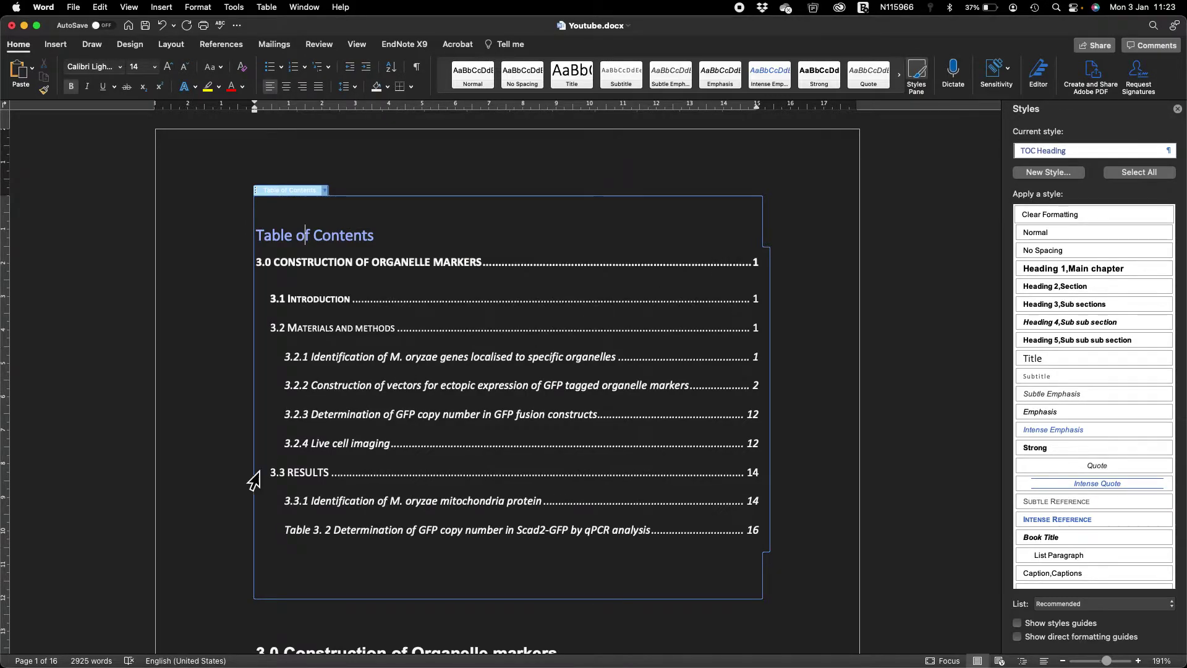
pyautogui.scroll(-2, 318, 495)
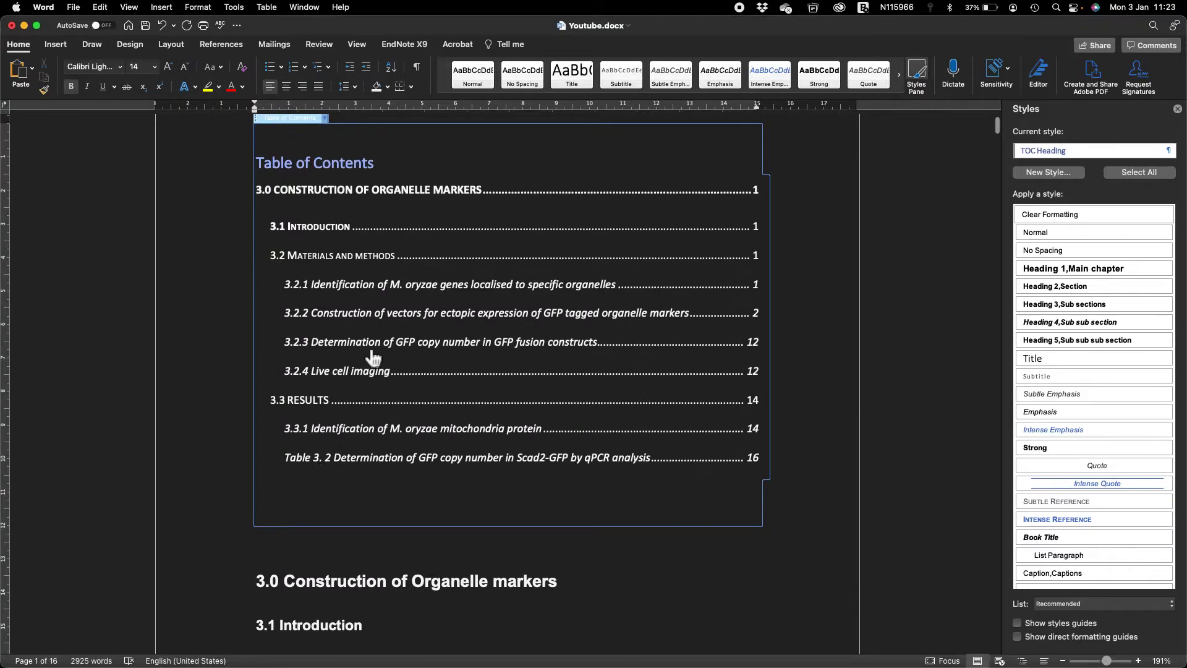
pyautogui.scroll(-2, 377, 456)
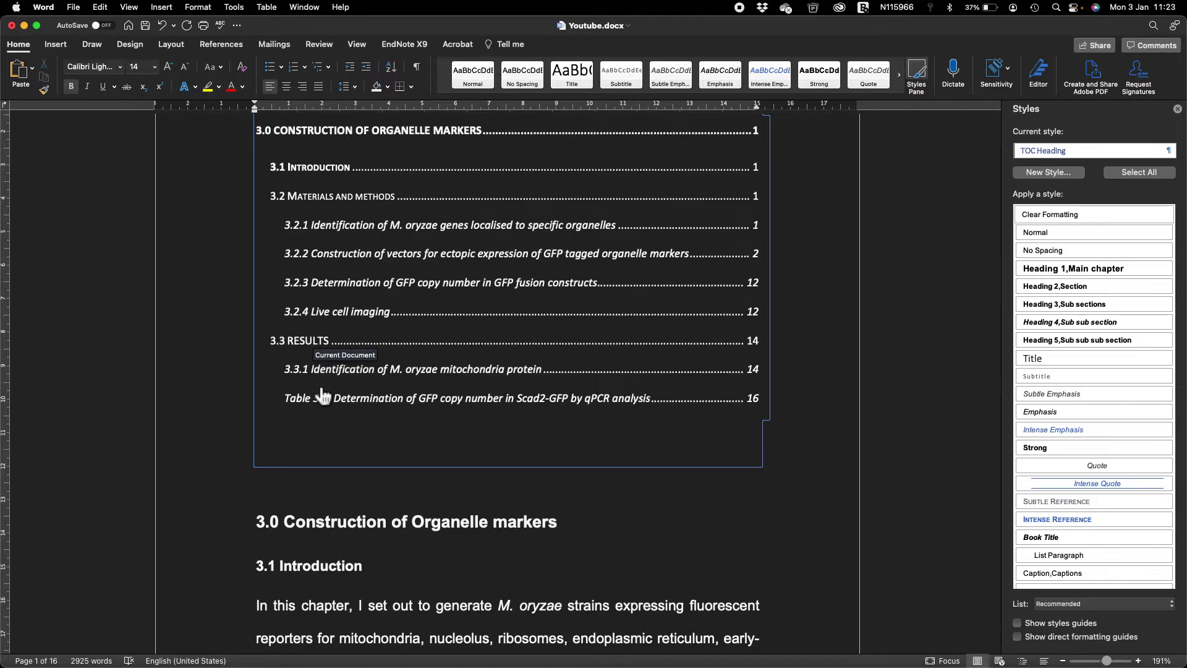
# Follow the Table 3. 2 contents entry and restyle that qPCR heading as Caption,Captions
pyautogui.click(313, 443)
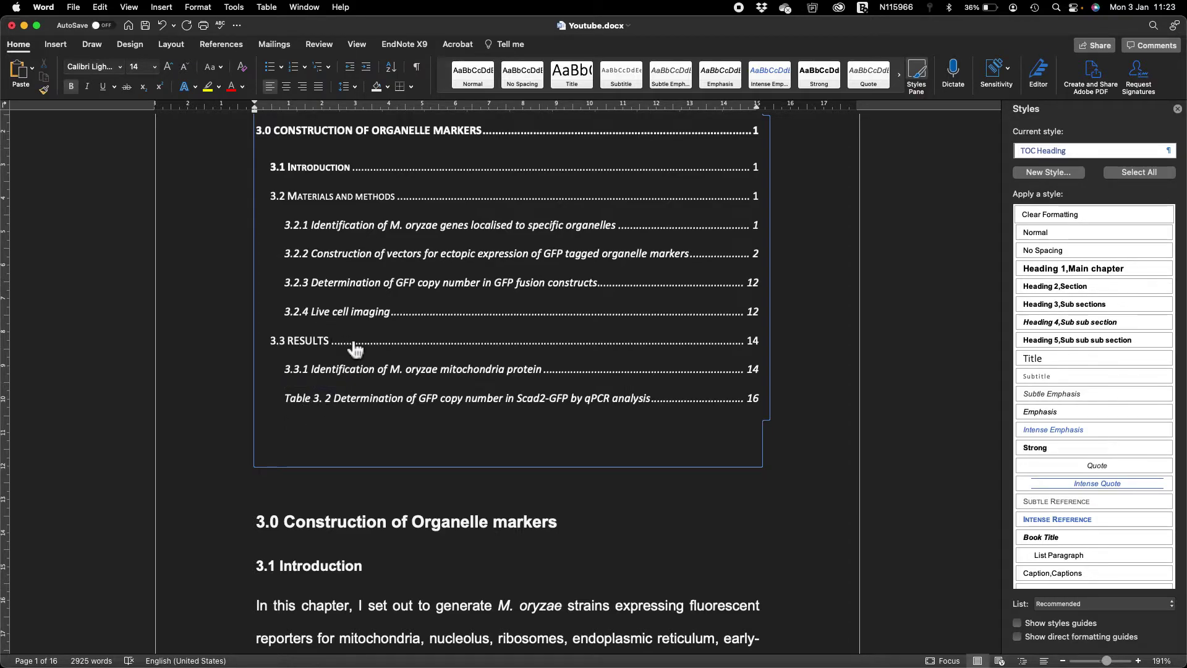
pyautogui.scroll(-20, 378, 383)
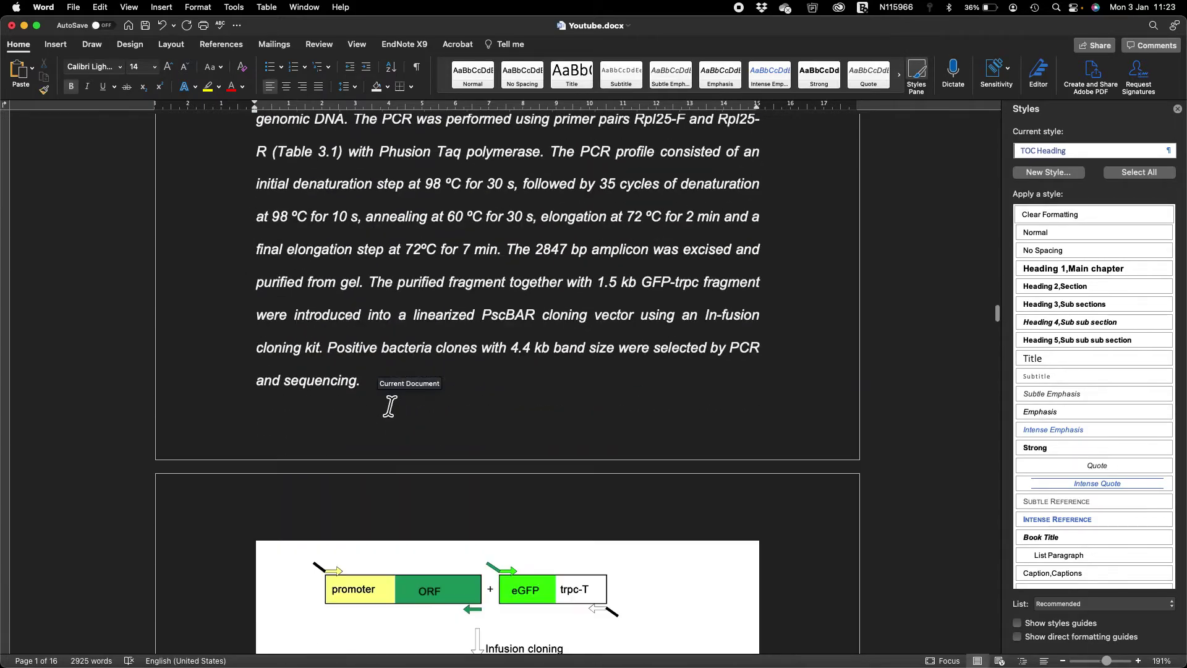
pyautogui.scroll(20, 390, 371)
pyautogui.scroll(-2, 390, 401)
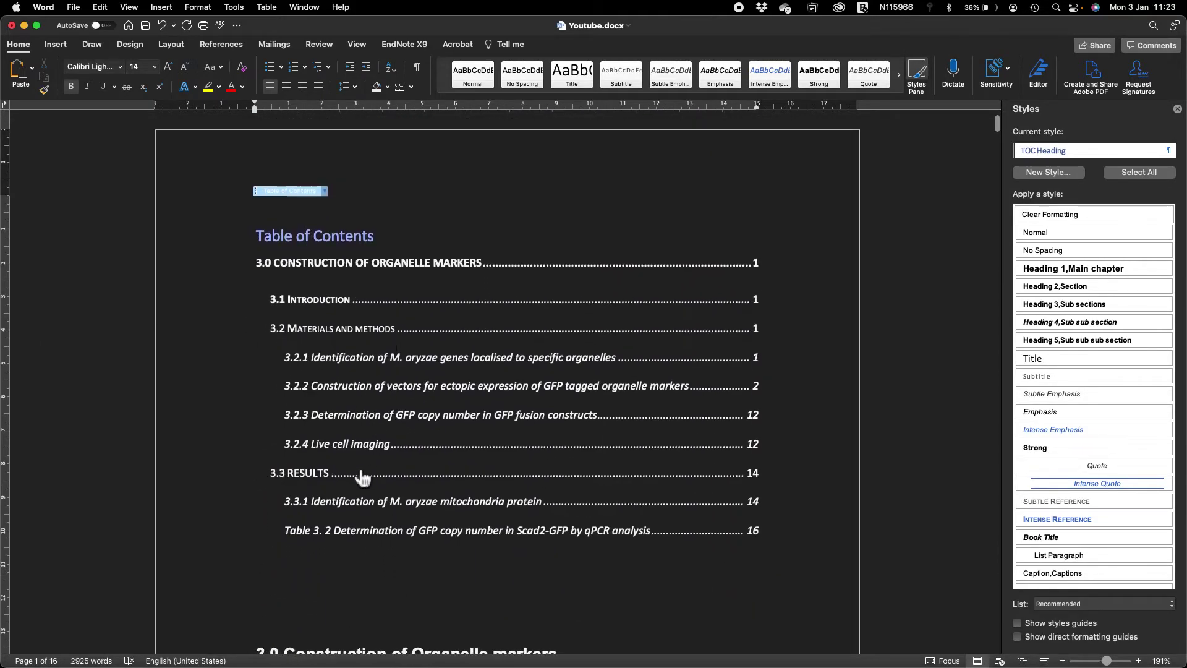
pyautogui.click(353, 535)
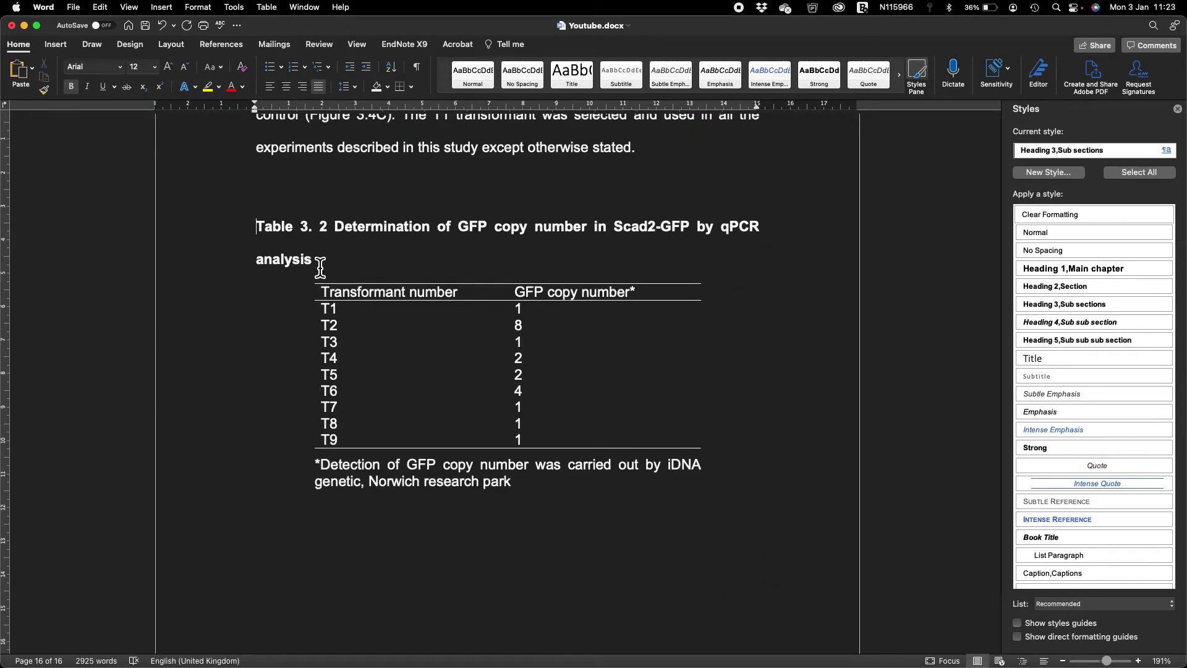
pyautogui.moveTo(321, 265); pyautogui.dragTo(266, 233)
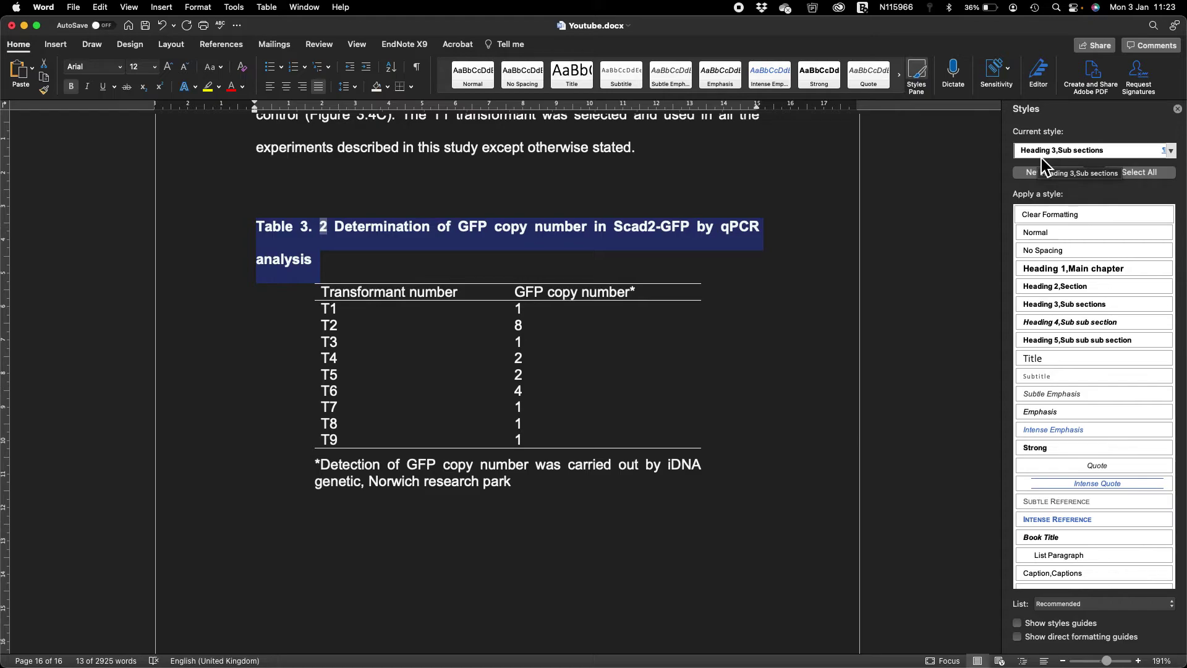
pyautogui.click(1040, 573)
pyautogui.scroll(15, 784, 387)
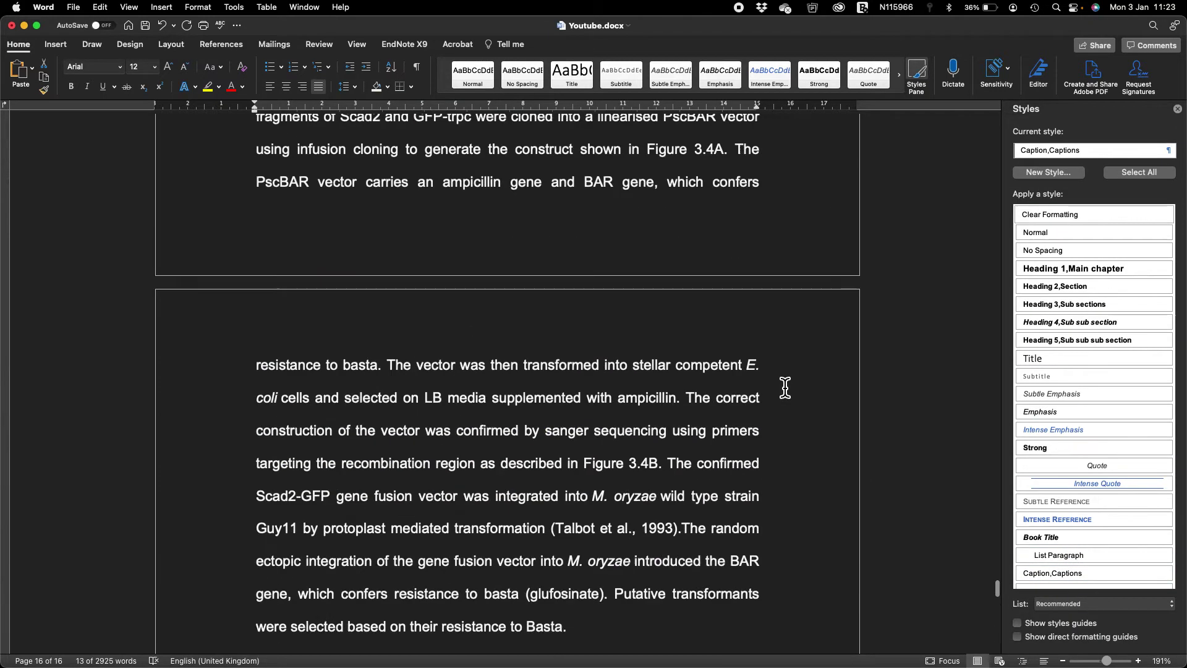
pyautogui.scroll(20, 783, 387)
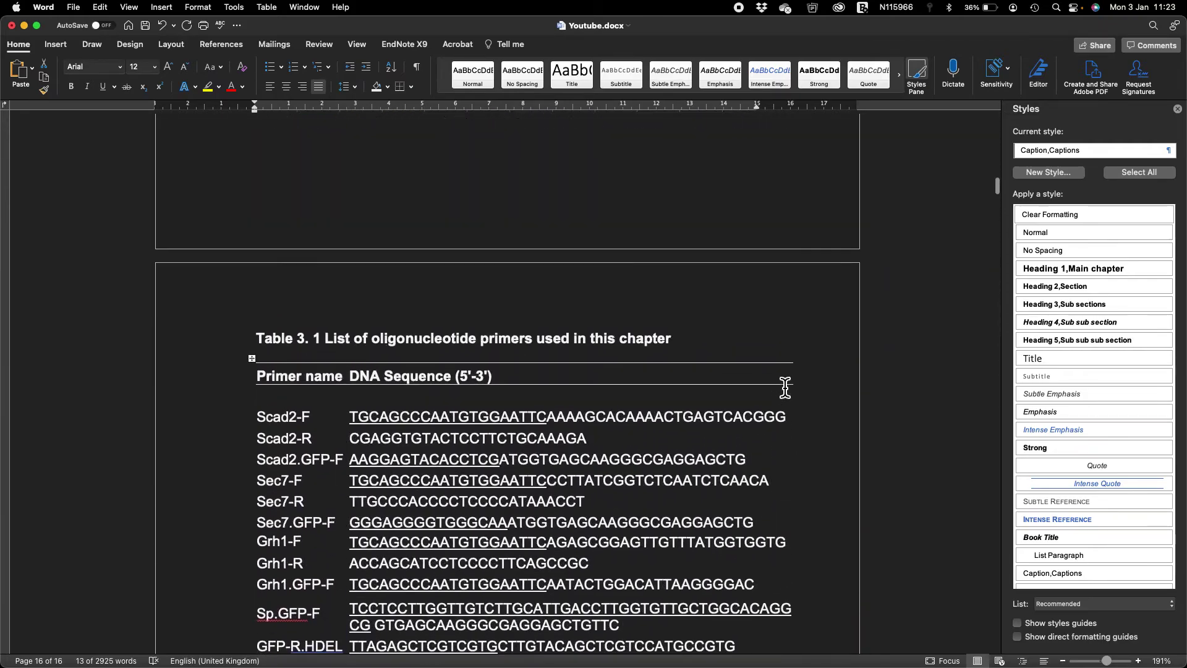
pyautogui.scroll(-1, 791, 390)
# Update the entire table of contents so it ends at 3.3.1 without the Table 3. 2 entry
pyautogui.click(365, 236)
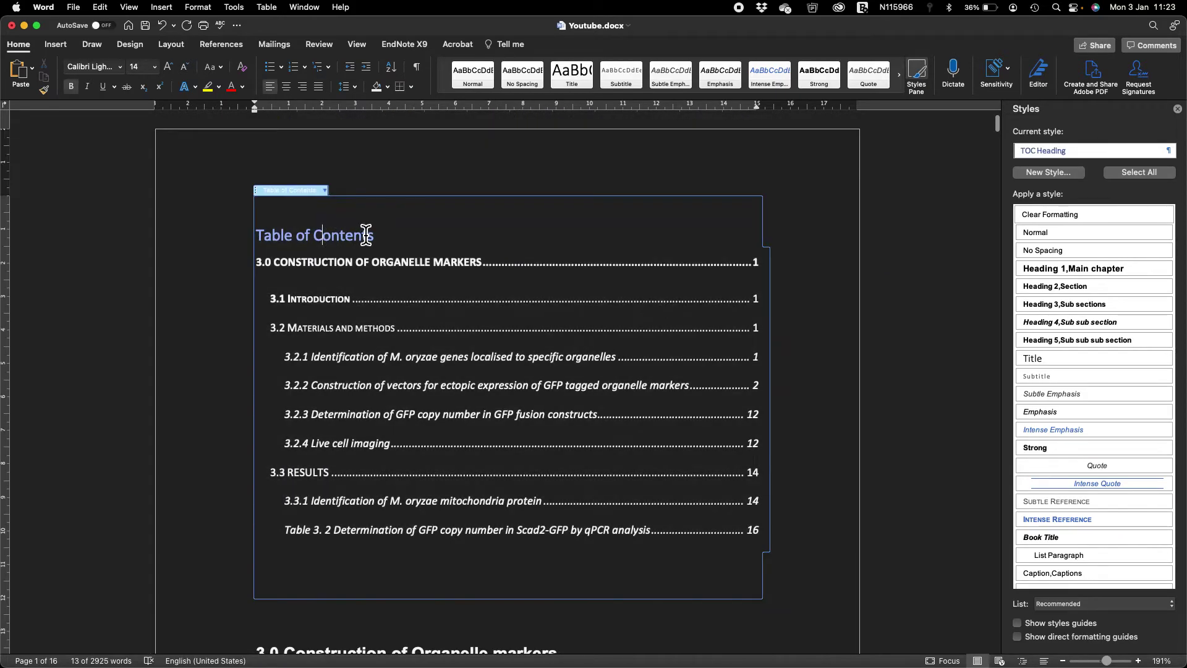
pyautogui.click(325, 193)
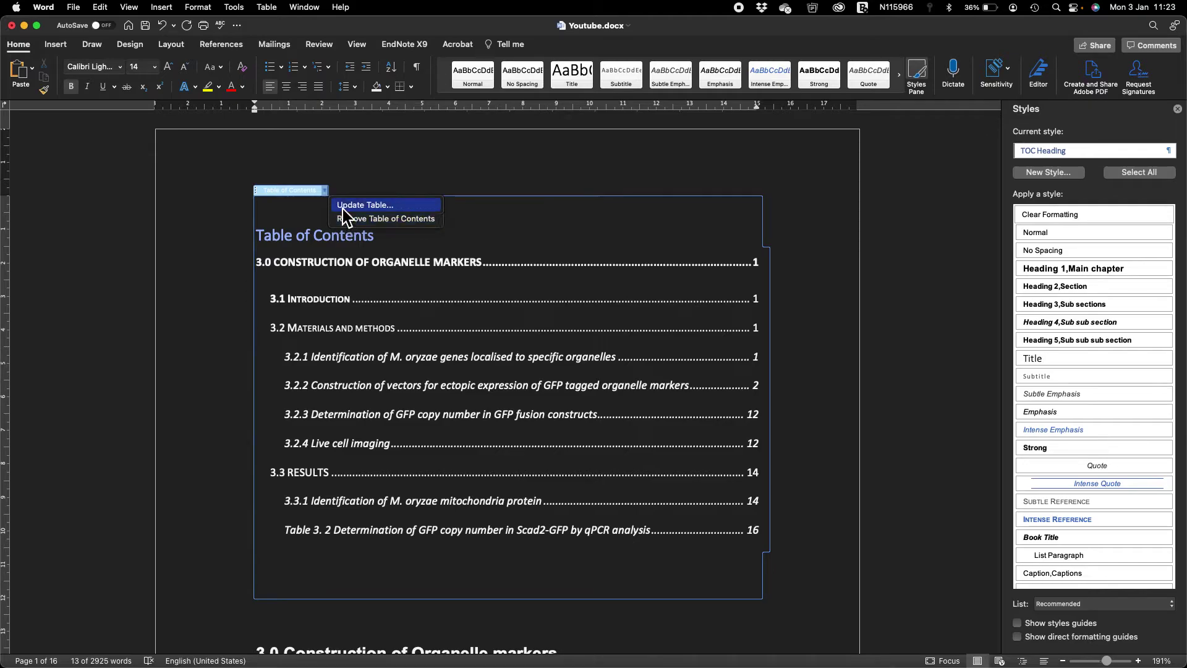
pyautogui.click(346, 203)
pyautogui.click(533, 228)
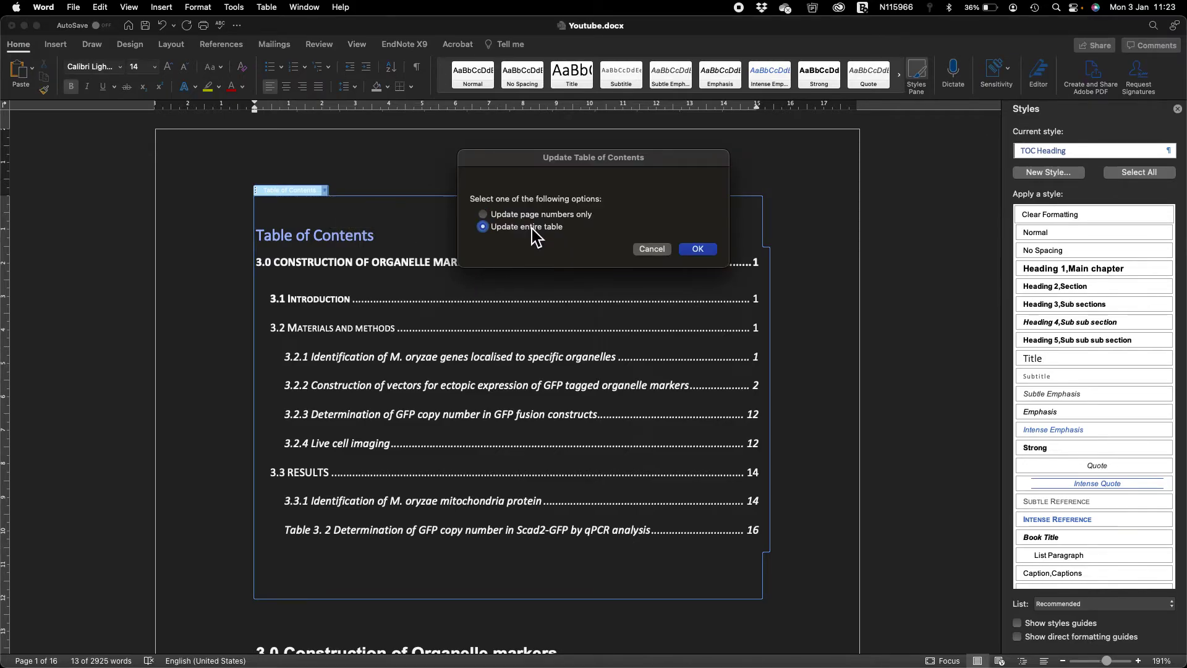
pyautogui.click(707, 246)
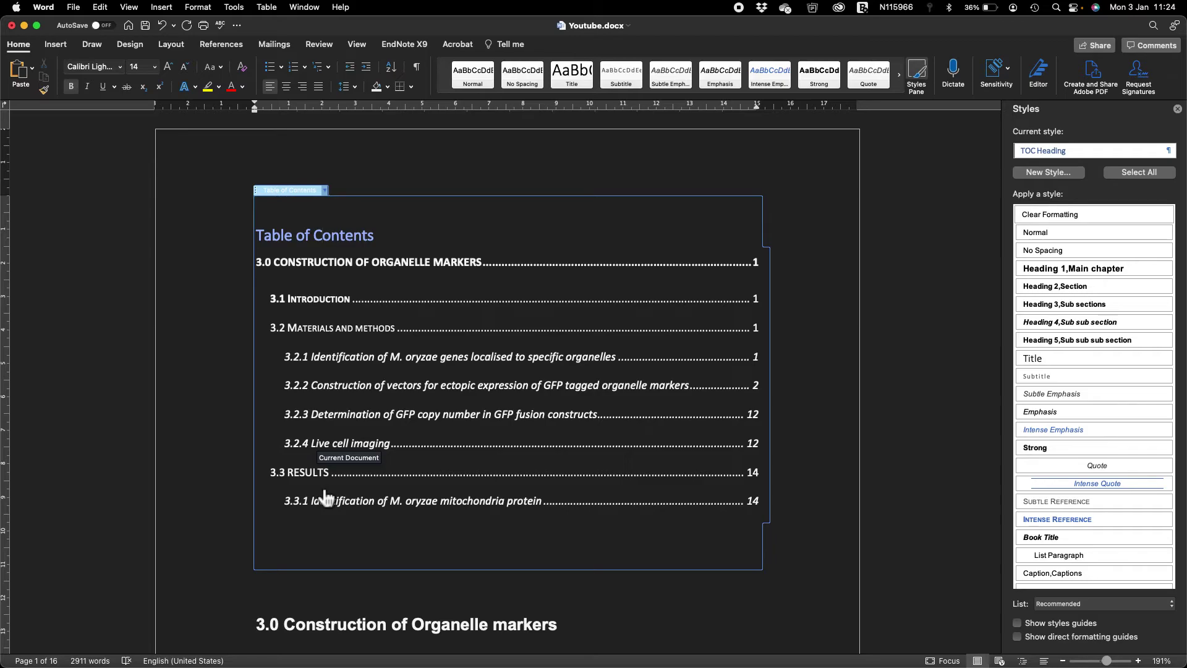
pyautogui.scroll(-2, 367, 512)
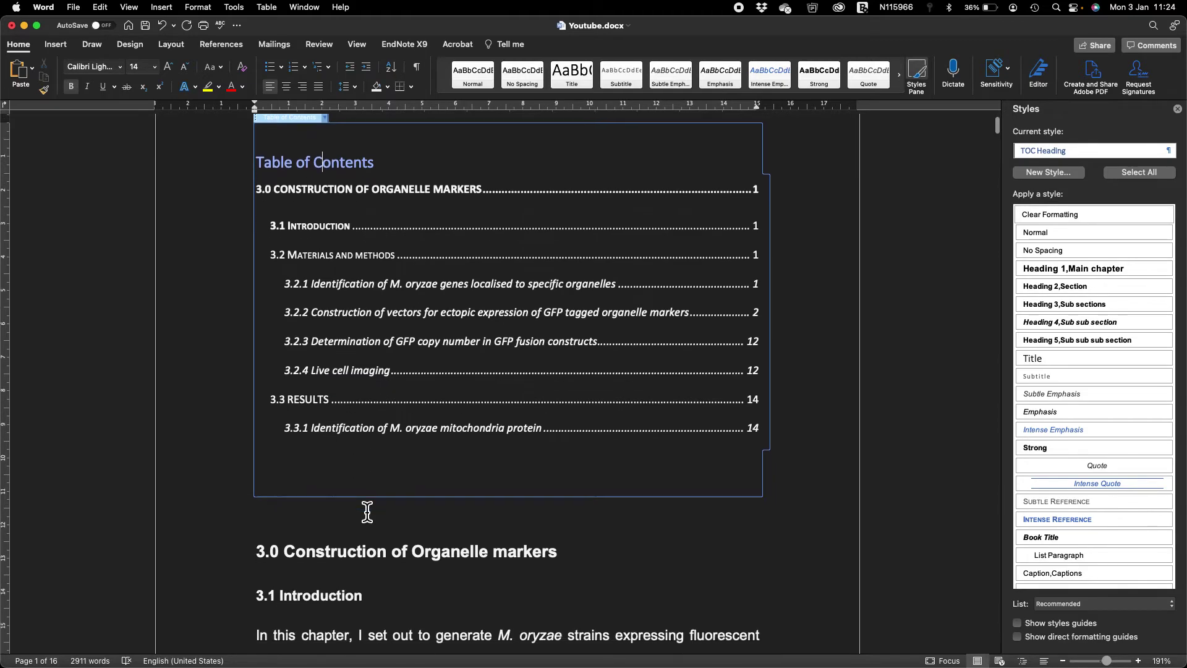
# Remove the existing table of contents using Remove Table of Contents
pyautogui.scroll(-1, 367, 511)
pyautogui.click(776, 467)
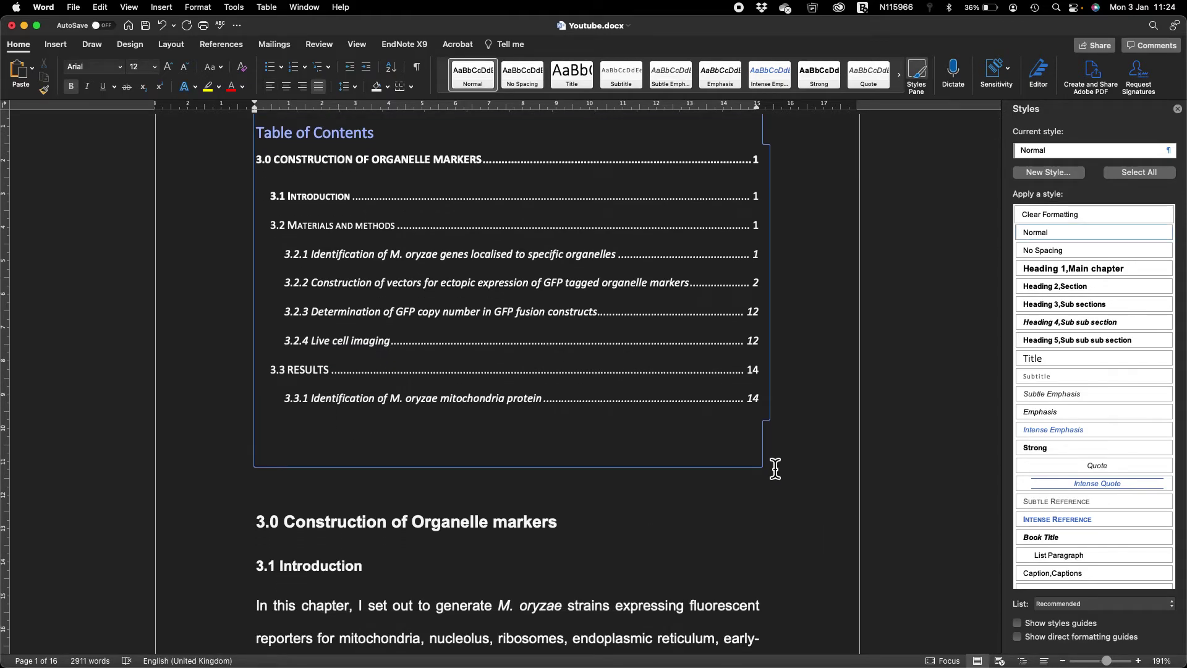
pyautogui.scroll(3, 267, 231)
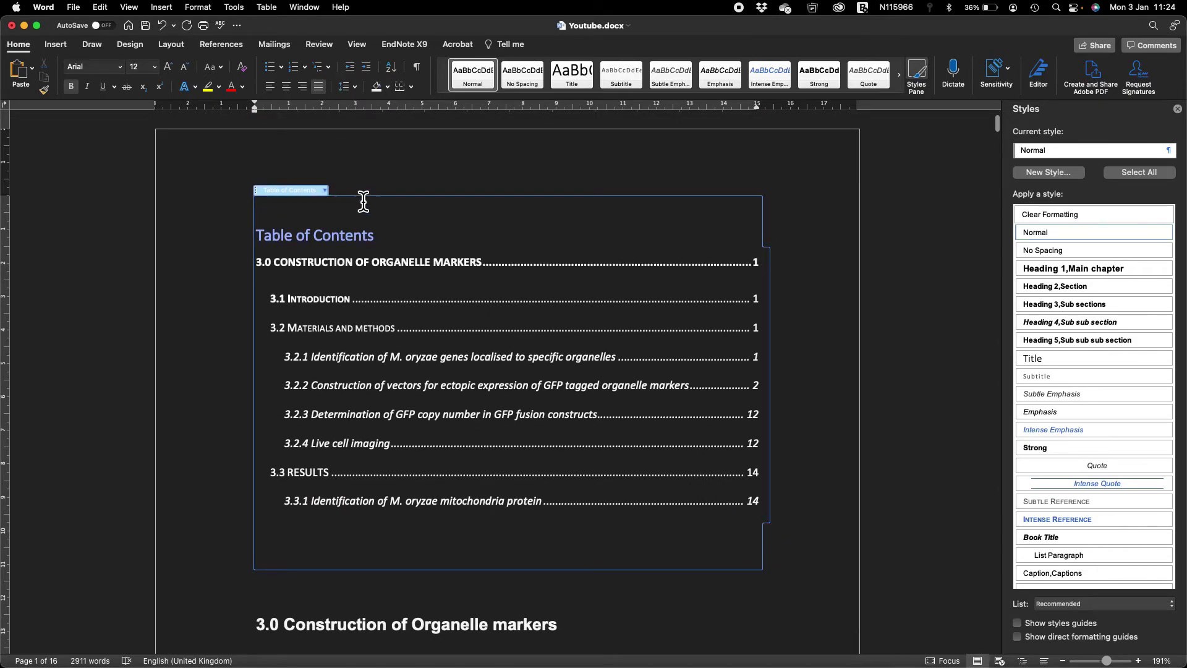
pyautogui.click(324, 191)
pyautogui.click(350, 221)
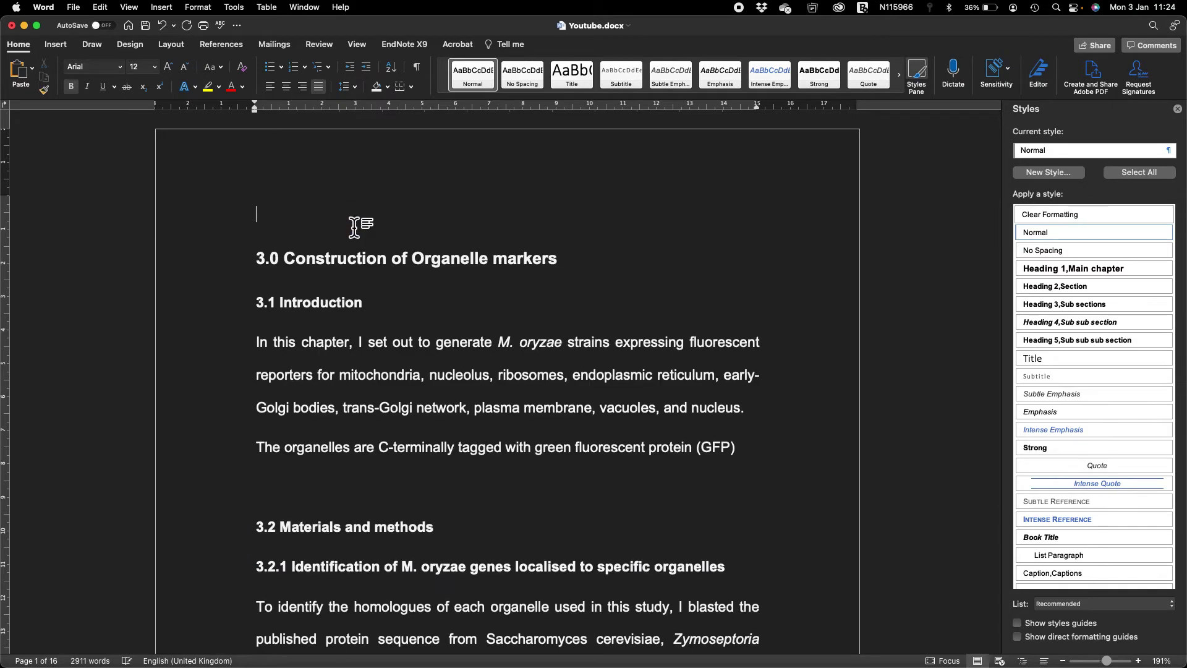